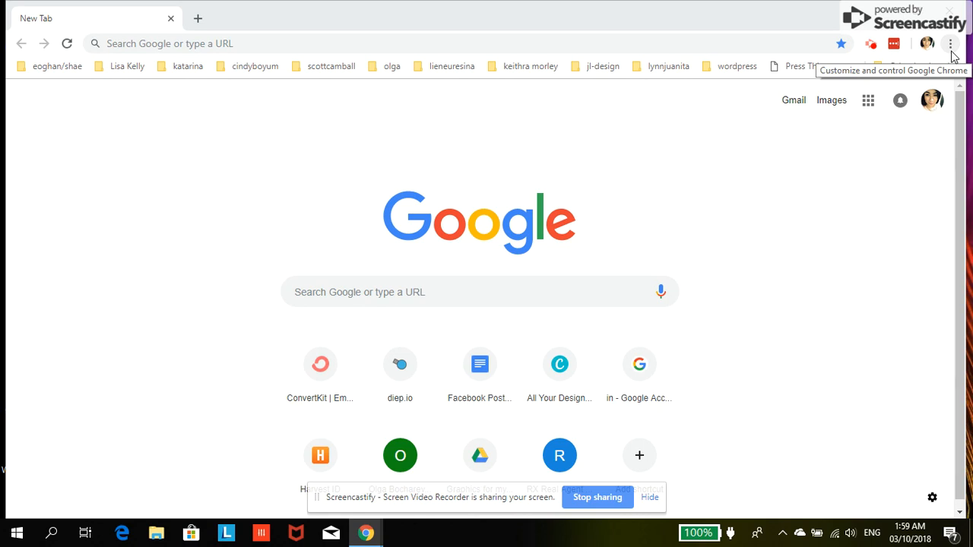
Open Chrome's Extensions page and scroll down to the LastPass: Free Password Manager card
click(950, 47)
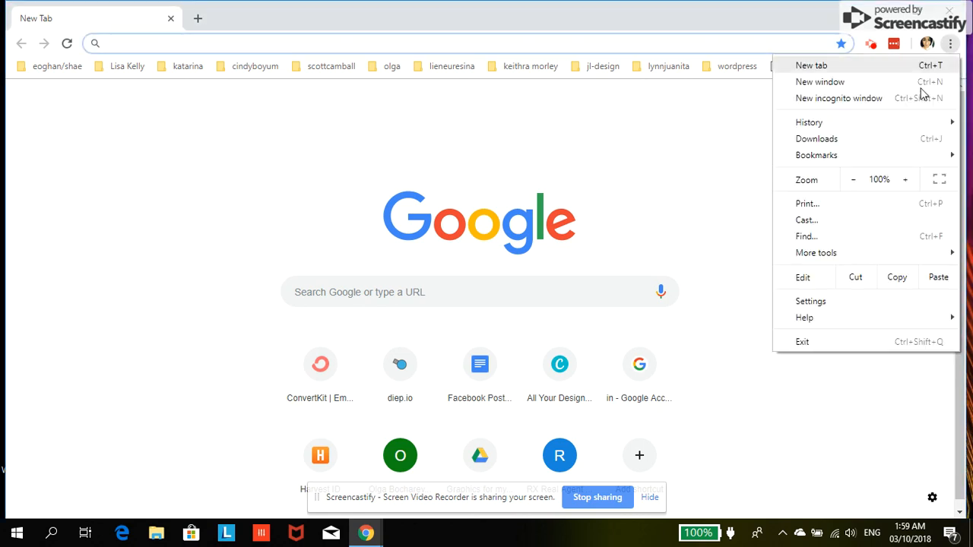
mouse_move(829, 263)
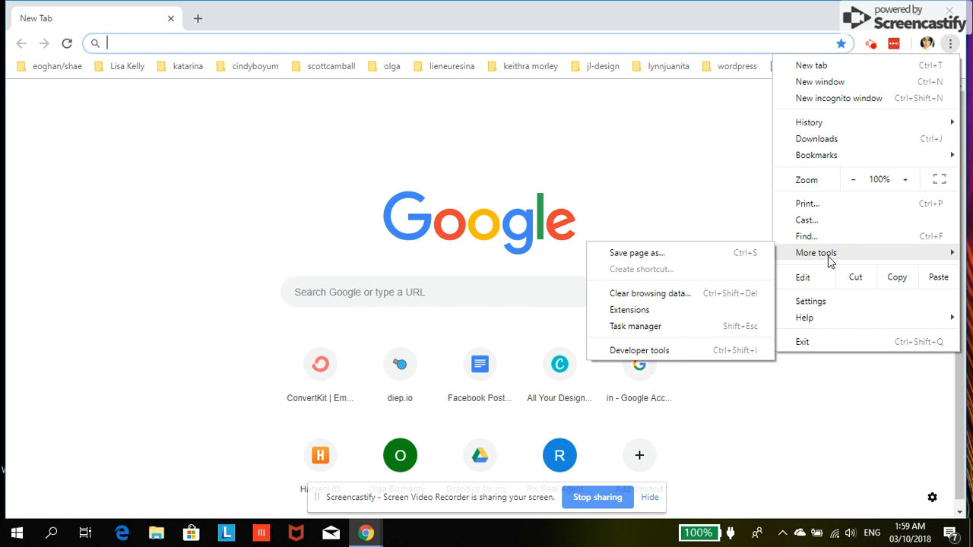
click(638, 313)
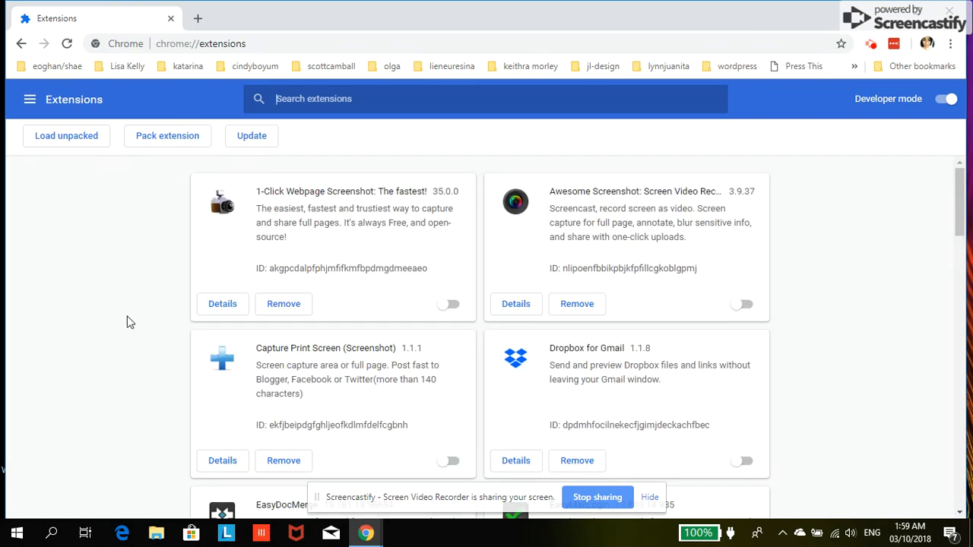
drag(960, 228, 937, 332)
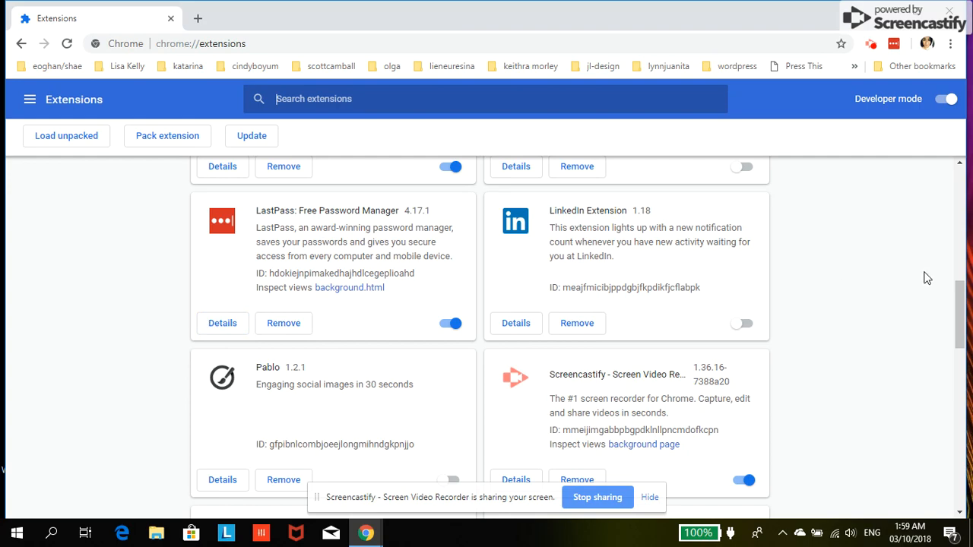
mouse_move(962, 312)
mouse_down()
mouse_move(928, 155)
mouse_move(968, 329)
mouse_up()
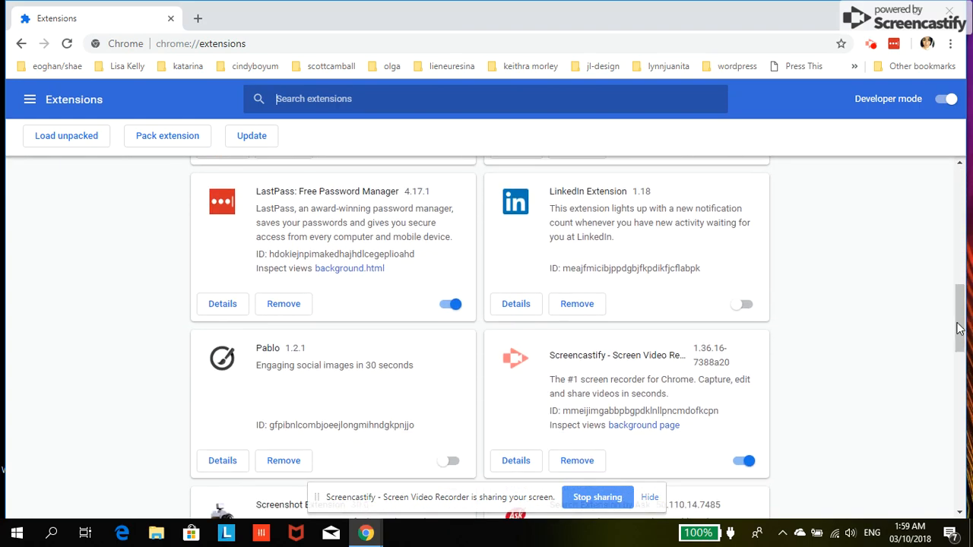
Open the Chrome Web Store in a new tab from the Extensions side menu
click(29, 99)
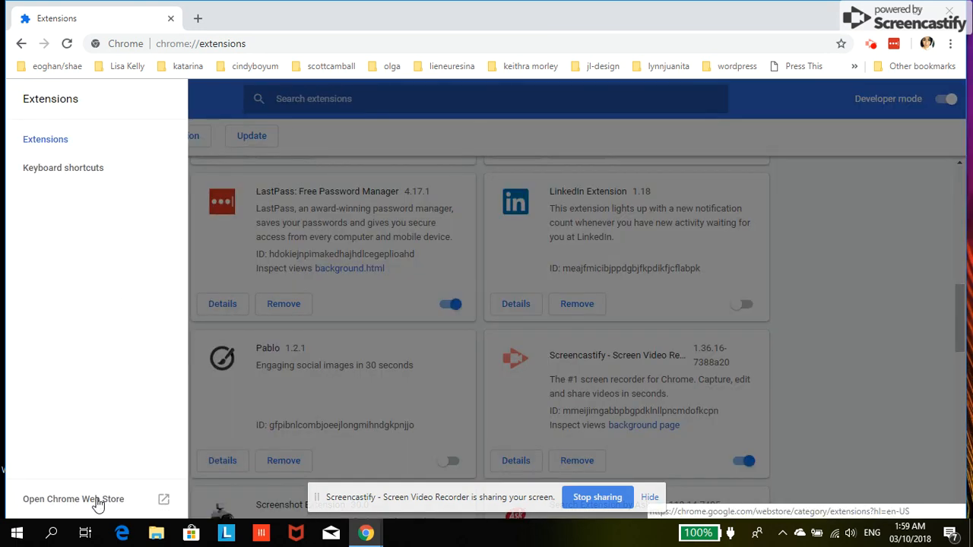
click(786, 304)
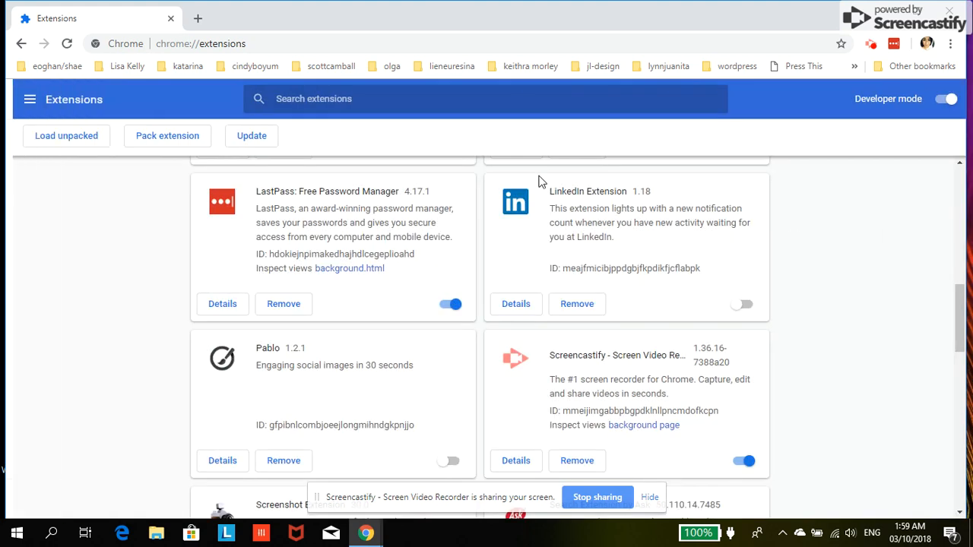
click(29, 108)
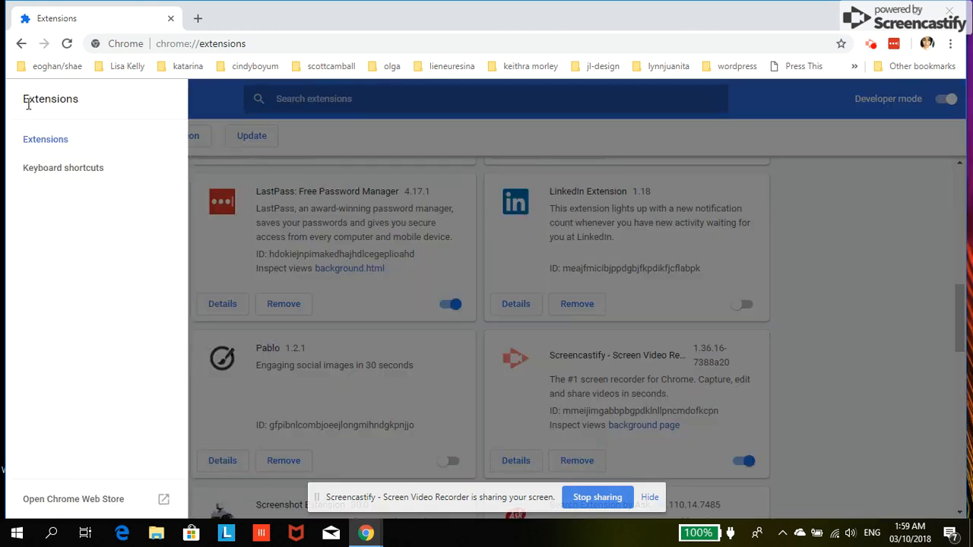
click(83, 507)
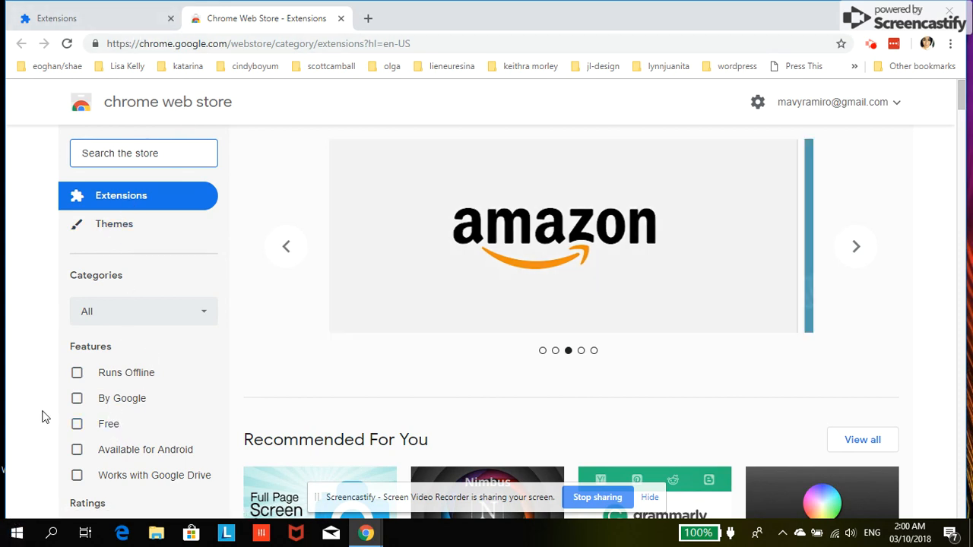
Return to the Extensions tab, close its side menu, and scroll the list
click(80, 20)
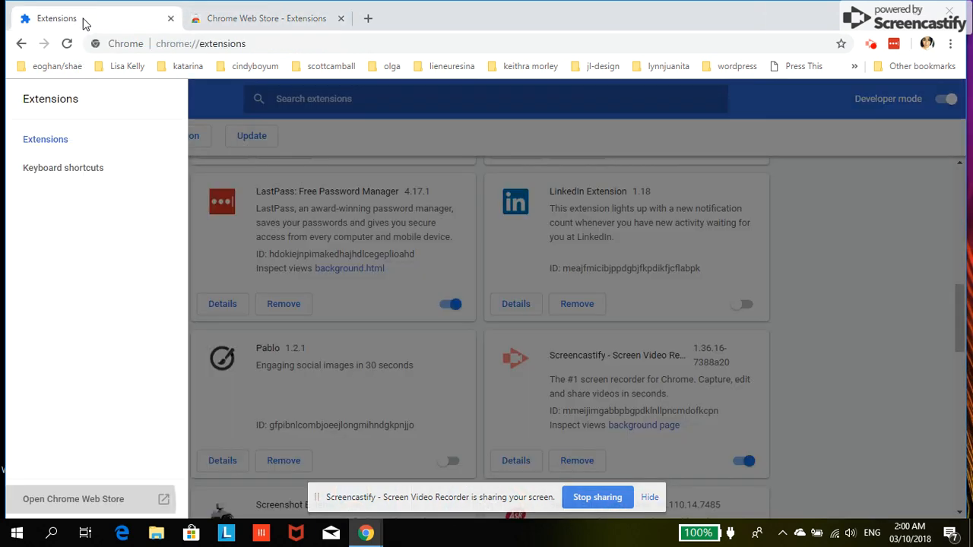
click(841, 275)
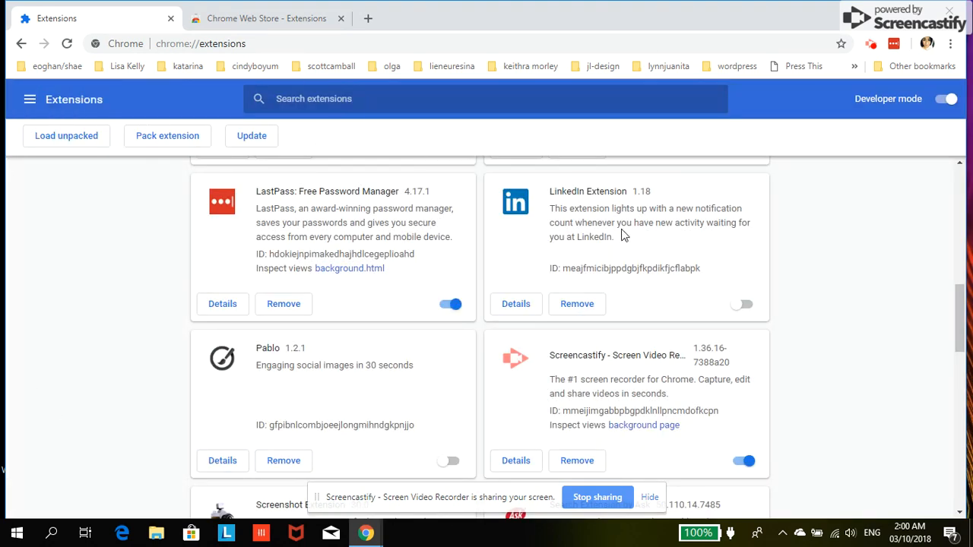
drag(963, 304, 953, 250)
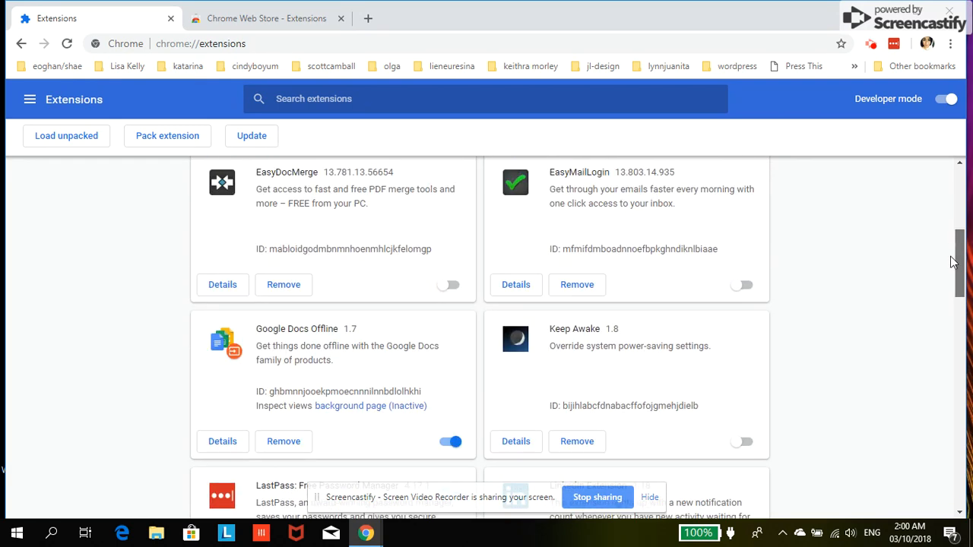
scroll(956, 254, down, 2)
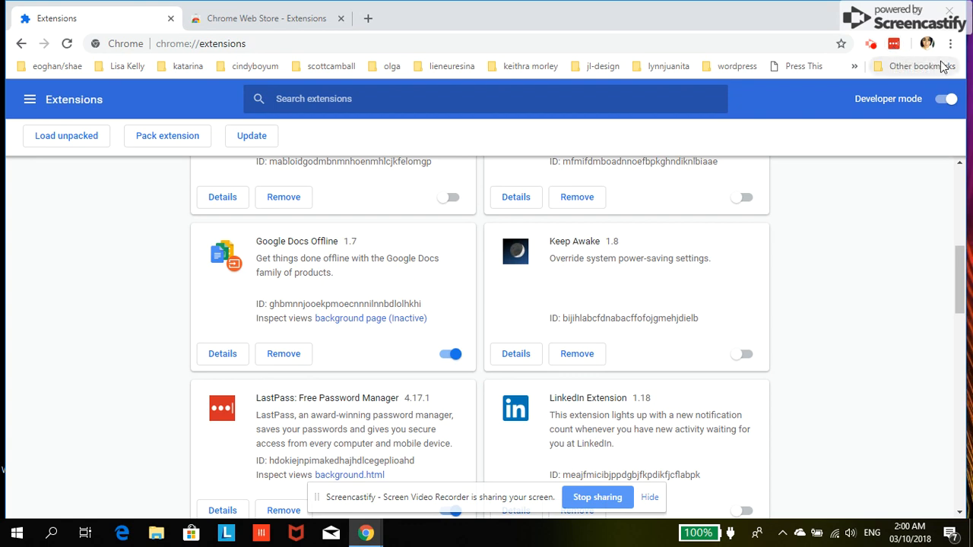
Log out of LastPass, reload the Extensions page, and reopen the LastPass login popup
click(898, 48)
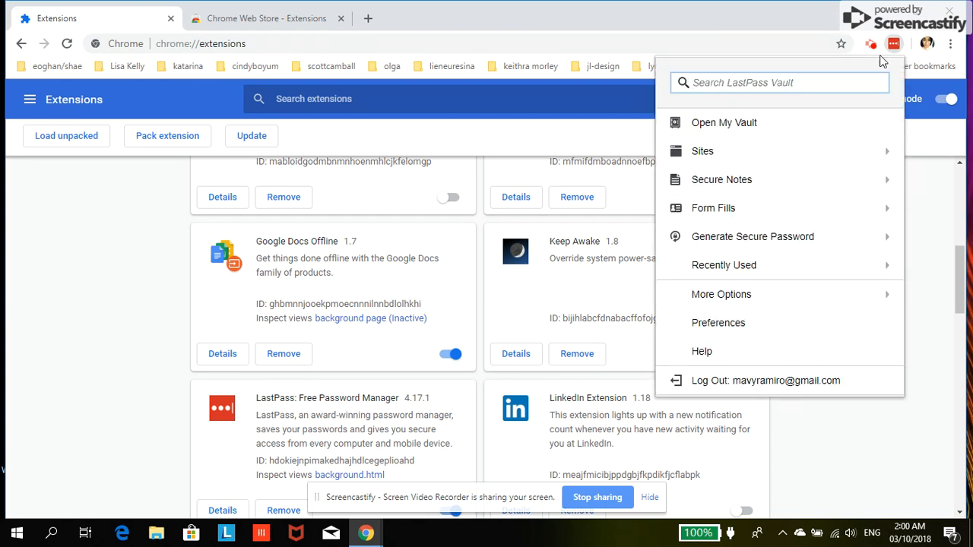
click(798, 389)
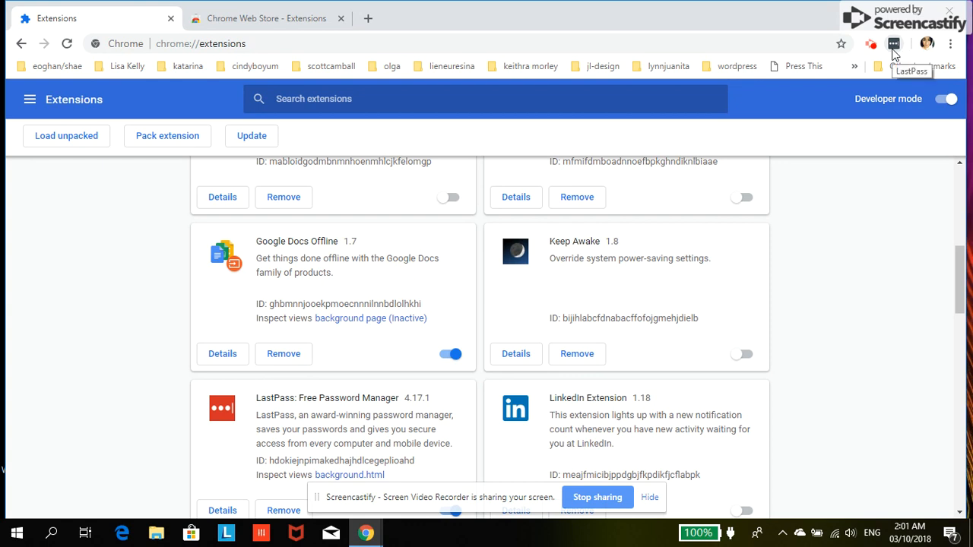
click(66, 48)
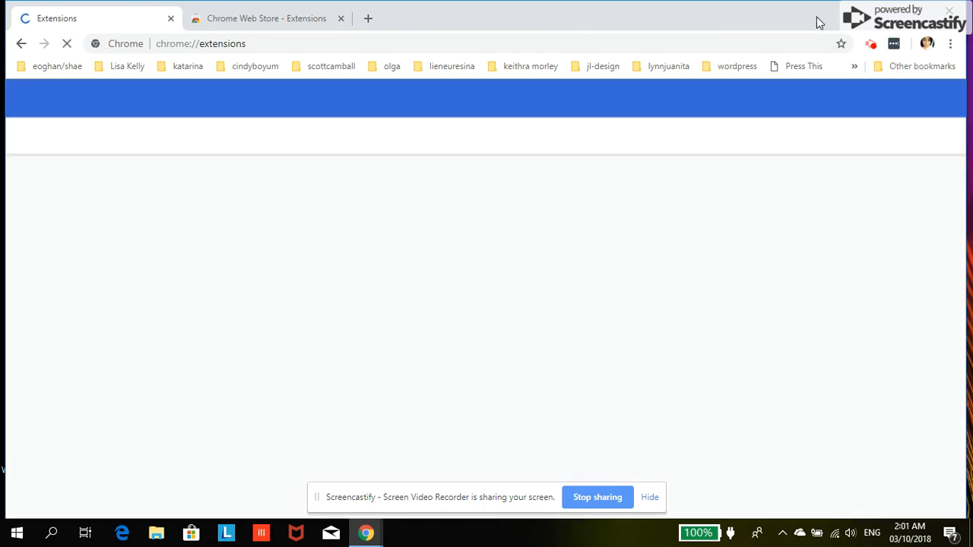
click(895, 47)
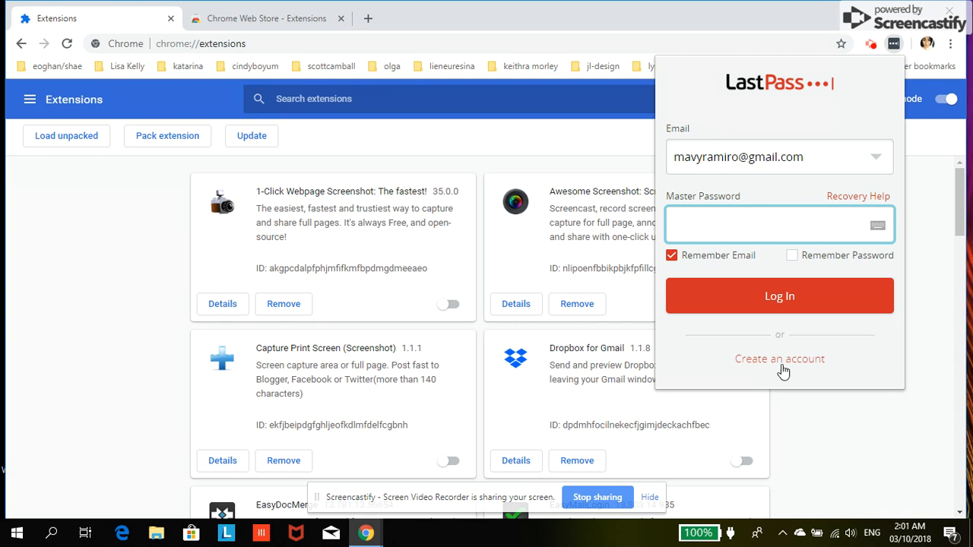
Visit LastPass's account sign-up form, then go back to signing in
click(782, 366)
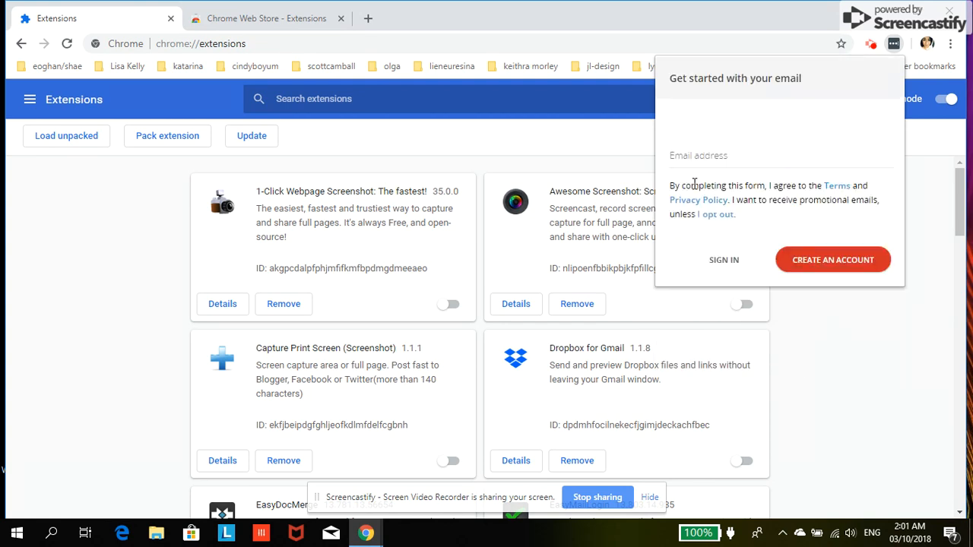
click(692, 157)
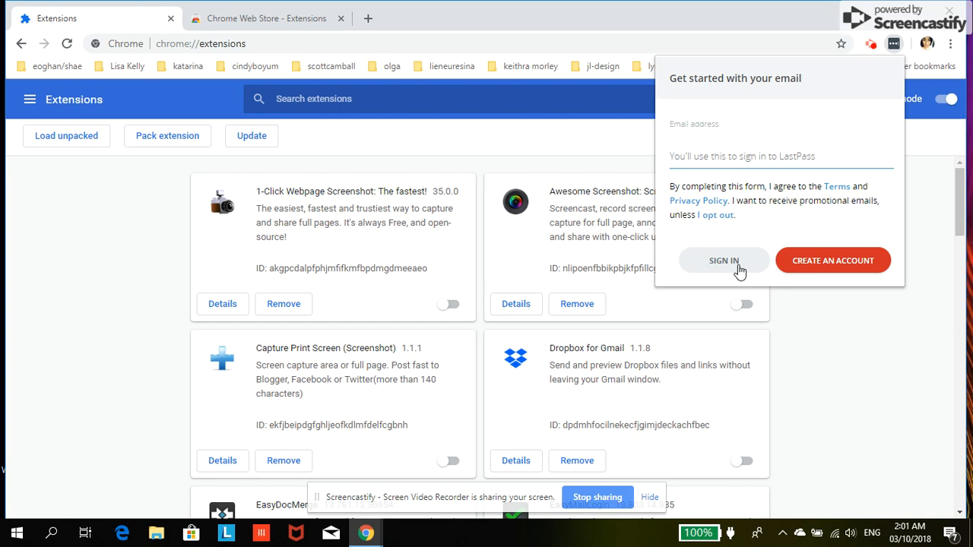
click(873, 321)
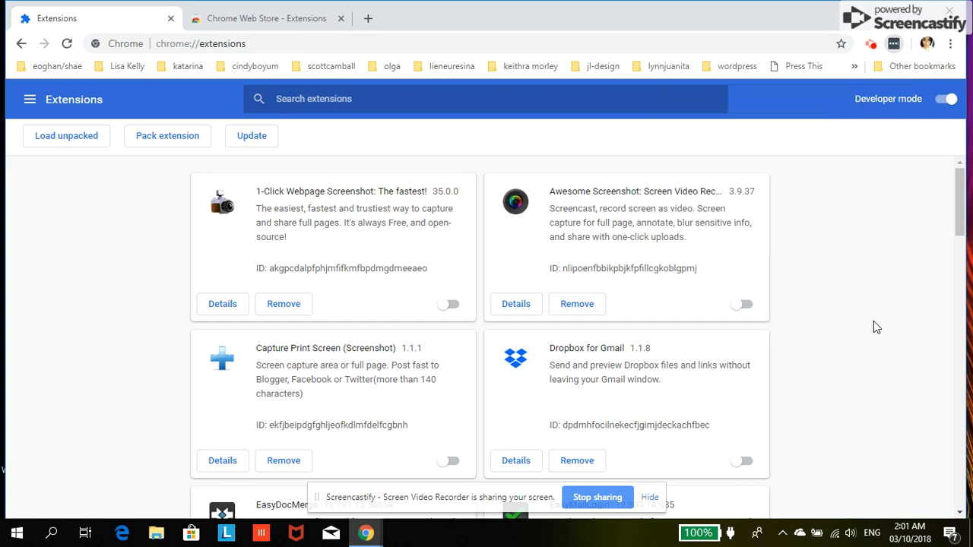
drag(874, 321, 876, 89)
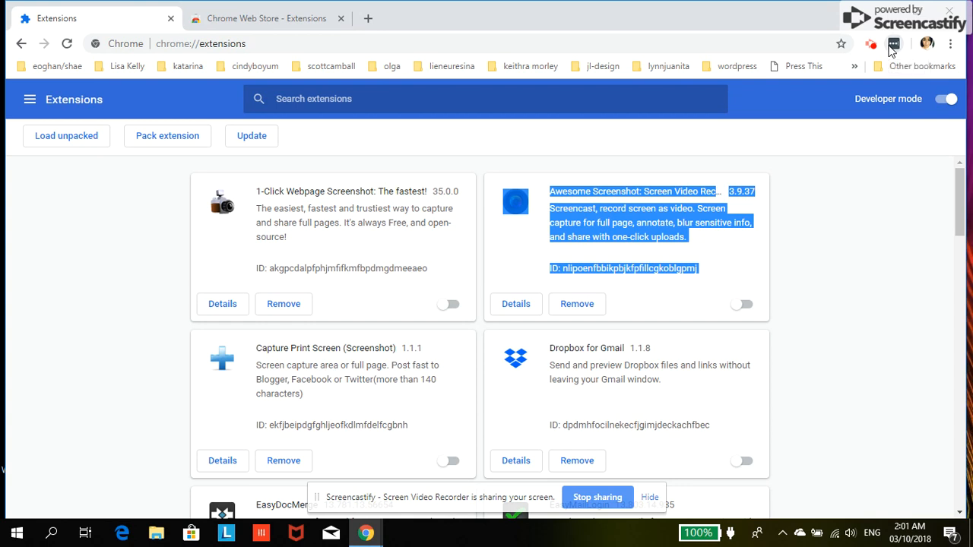
Sign in to LastPass with the master password and clear the stray page selection
click(893, 45)
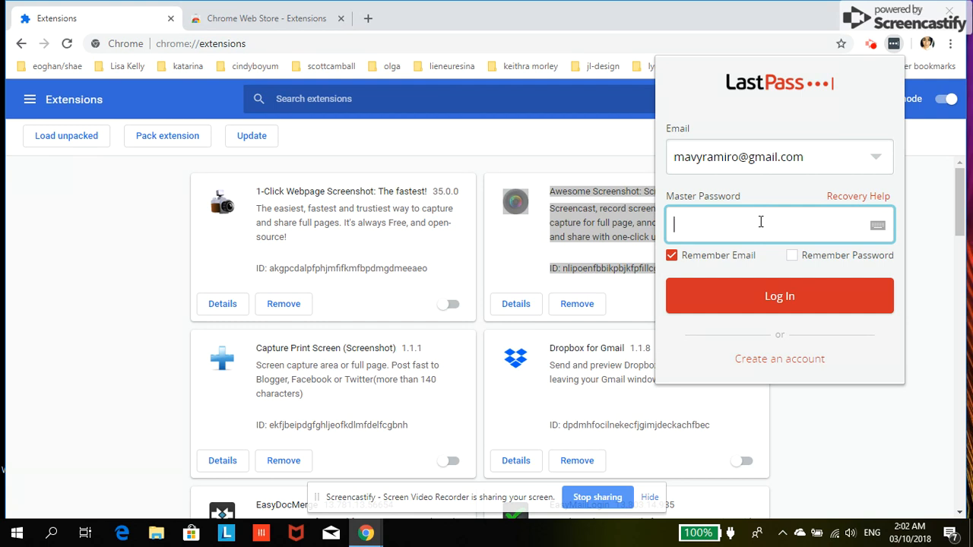
text(••••••••••••)
click(760, 295)
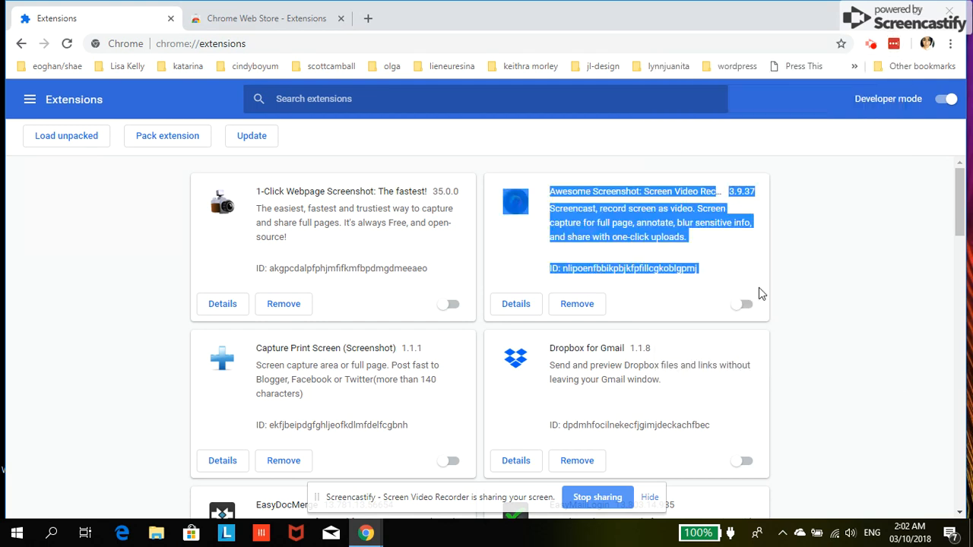
click(851, 299)
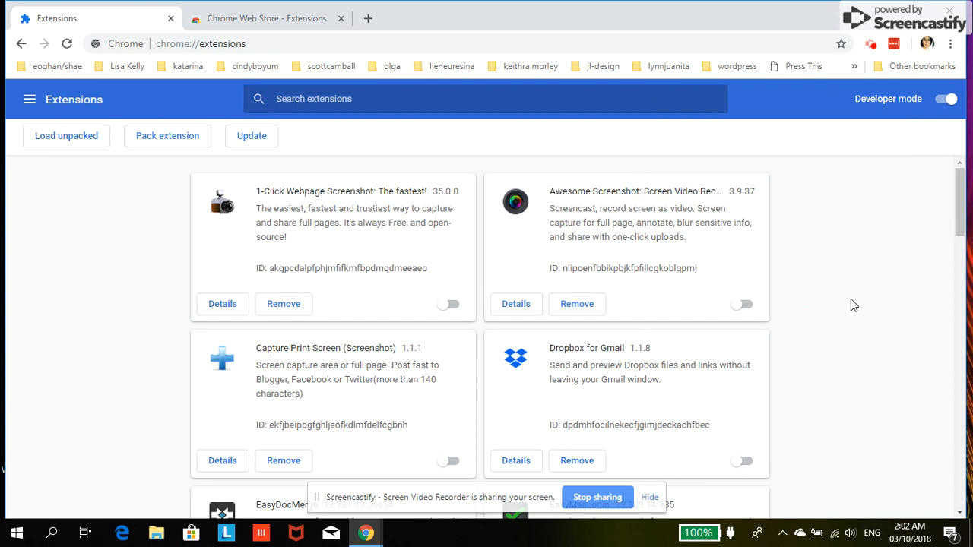
Open My Vault from the LastPass menu and close the Chrome Web Store and Extensions tabs
click(894, 51)
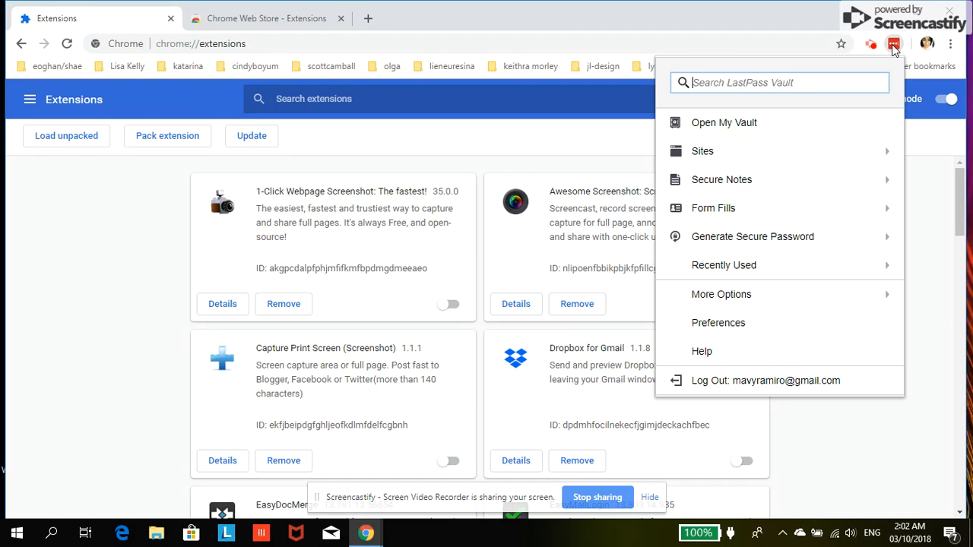
click(787, 129)
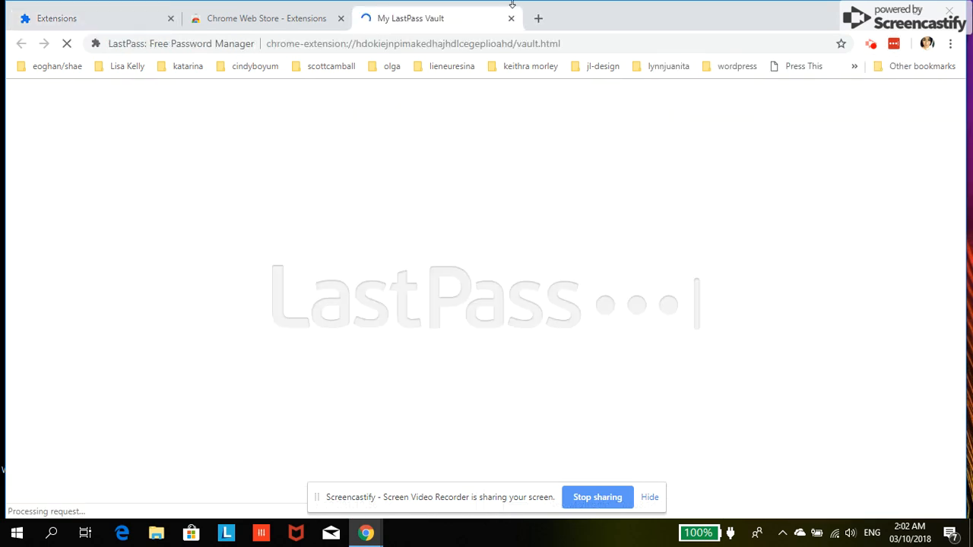
click(340, 19)
click(170, 19)
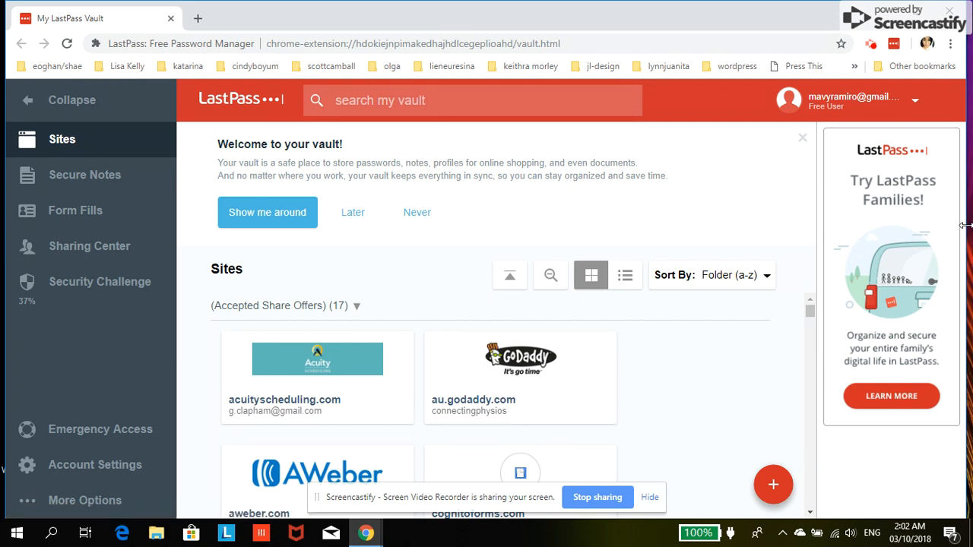
Expand the vault's add-item menu from the red + button
mouse_move(773, 484)
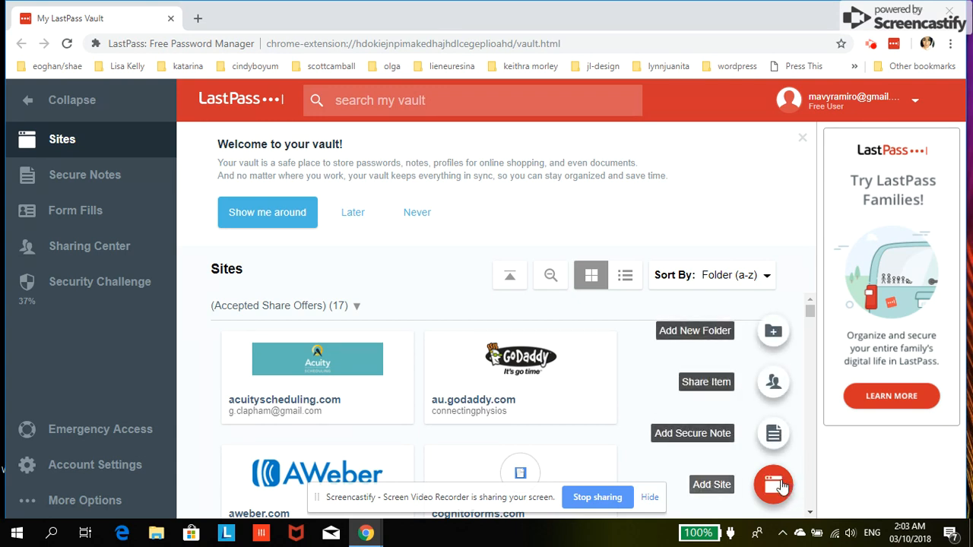
Start a new site entry and browse the Folder list without choosing a folder
click(724, 490)
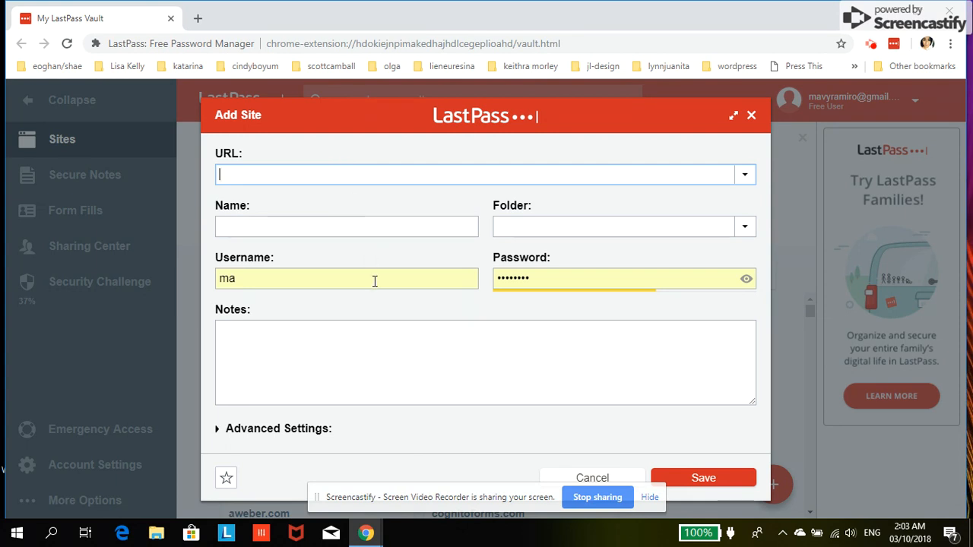
click(615, 223)
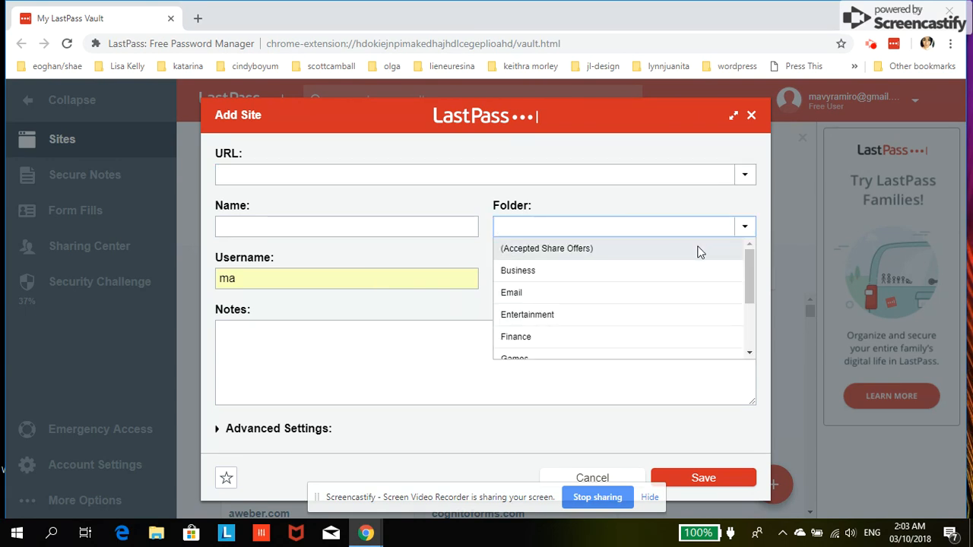
click(750, 311)
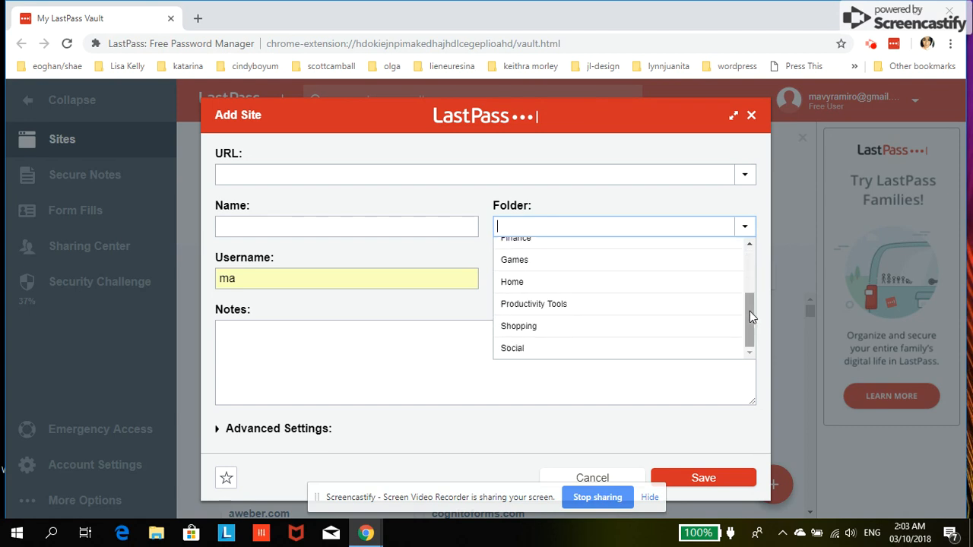
click(385, 423)
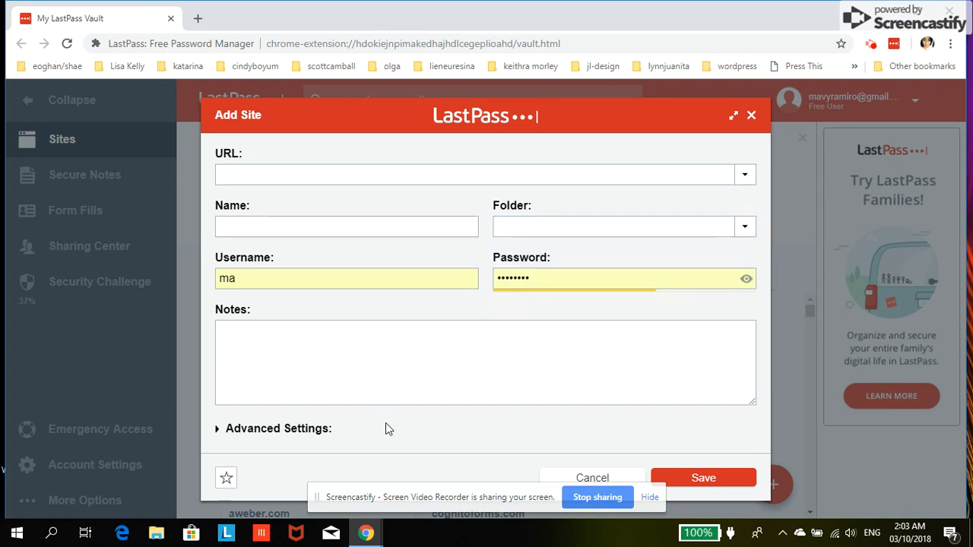
Expand Advanced Settings, attempt a save, and bring up URL suggestions
click(220, 429)
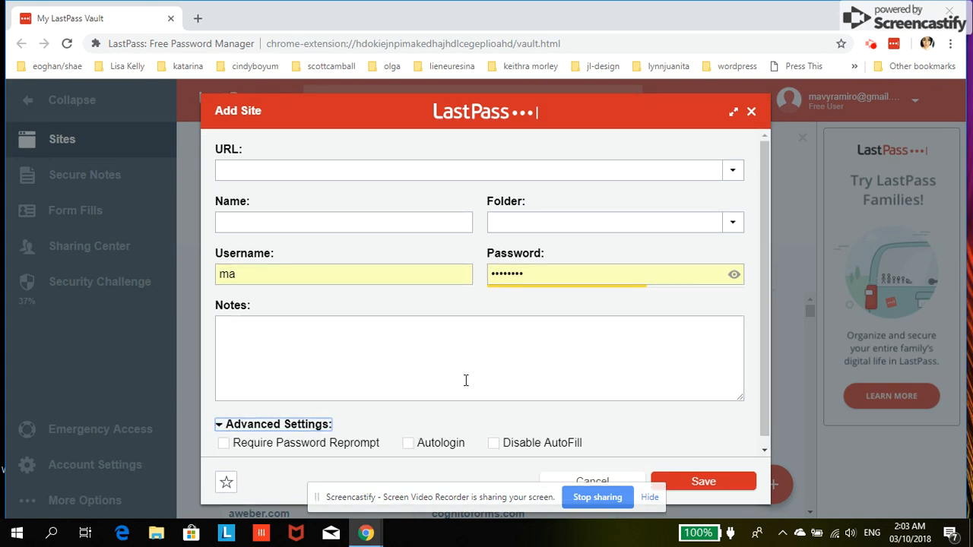
click(763, 449)
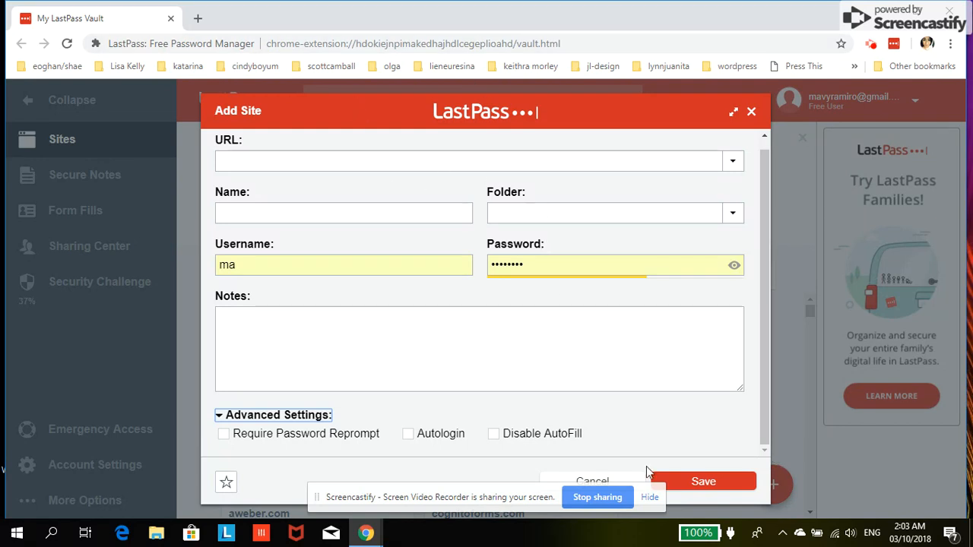
click(686, 482)
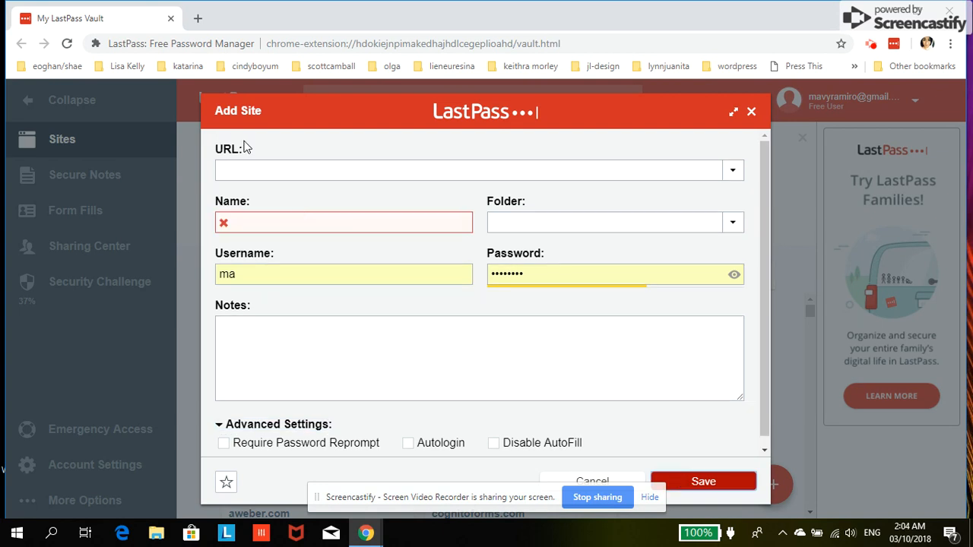
click(265, 175)
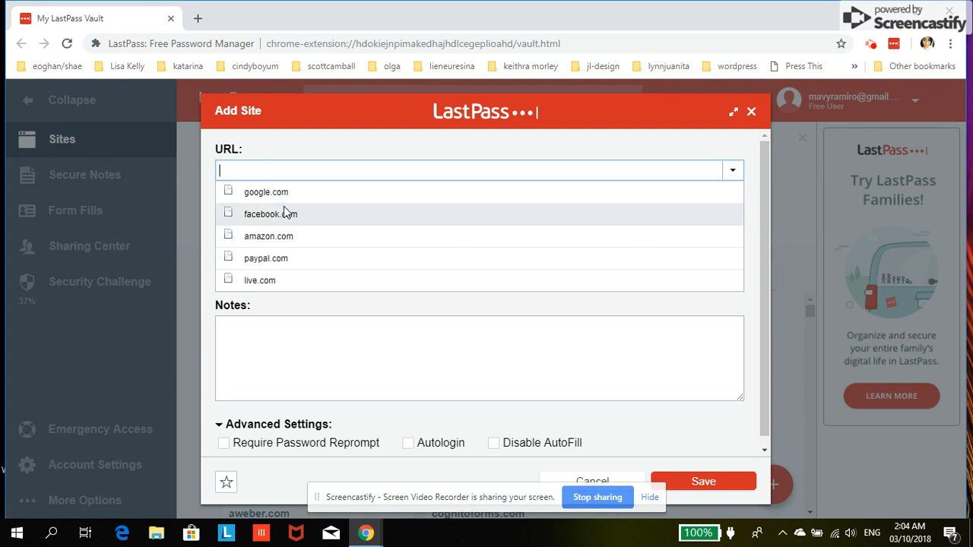
Choose facebook.com as the site URL and rename the entry Facebook2
click(284, 210)
click(293, 219)
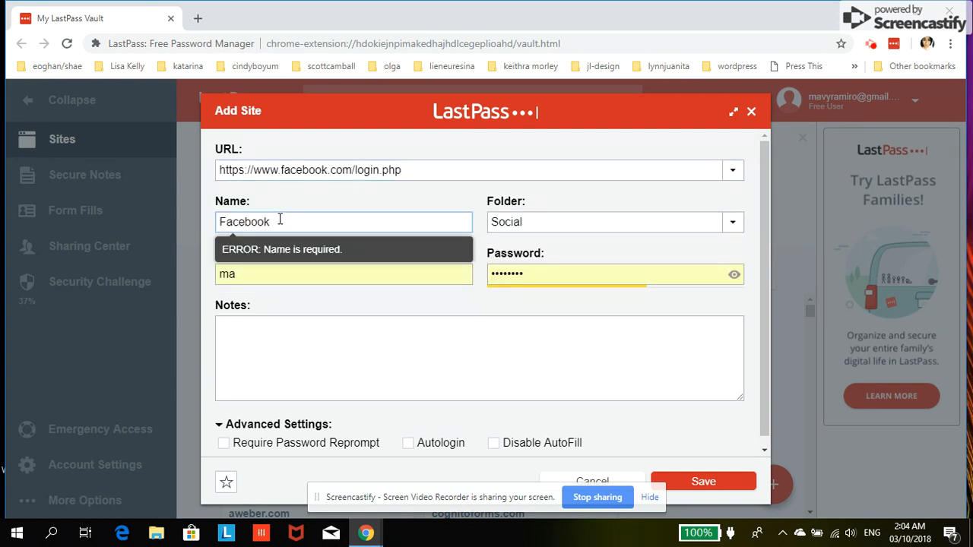
text(2)
click(487, 328)
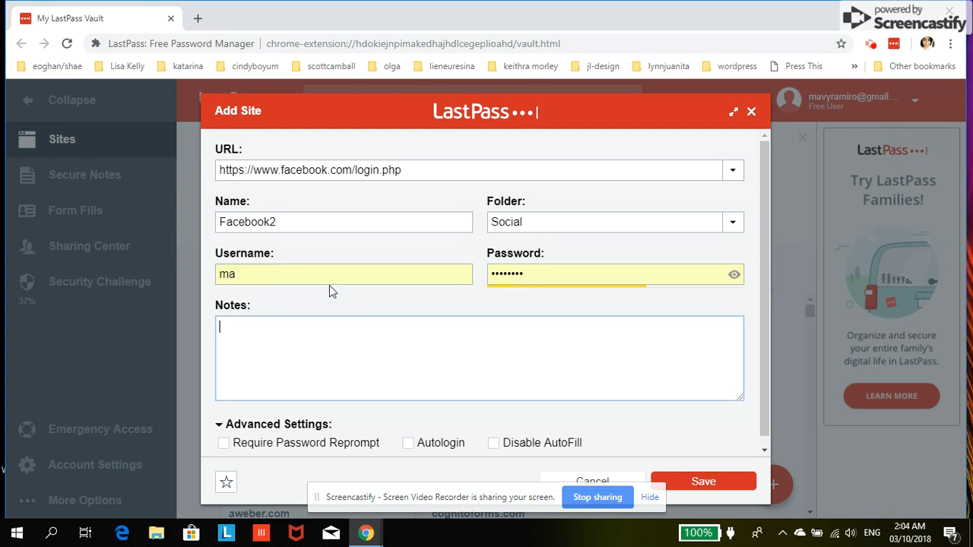
Enter the account username and add the note 'my facebook account'
click(323, 281)
text(jo)
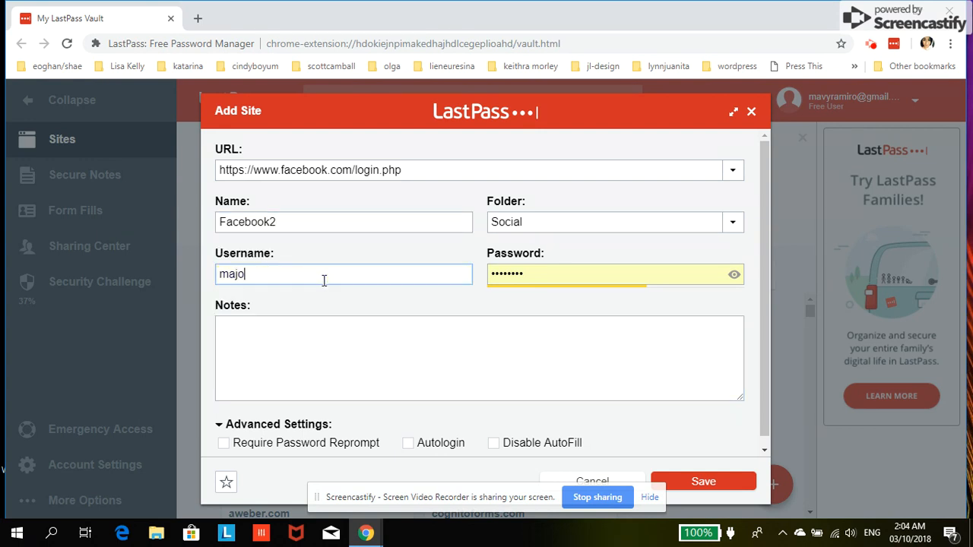
text(stach)
click(397, 363)
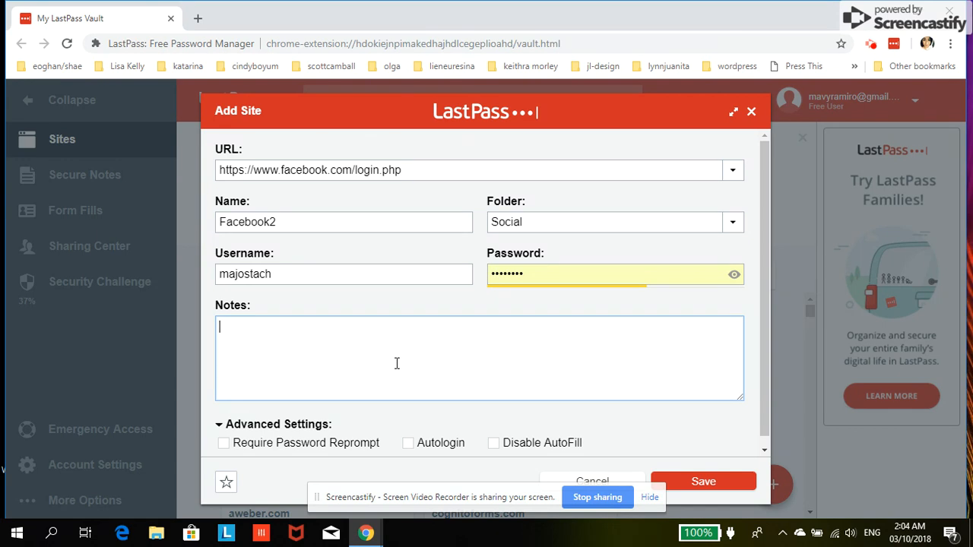
text(my facebook account)
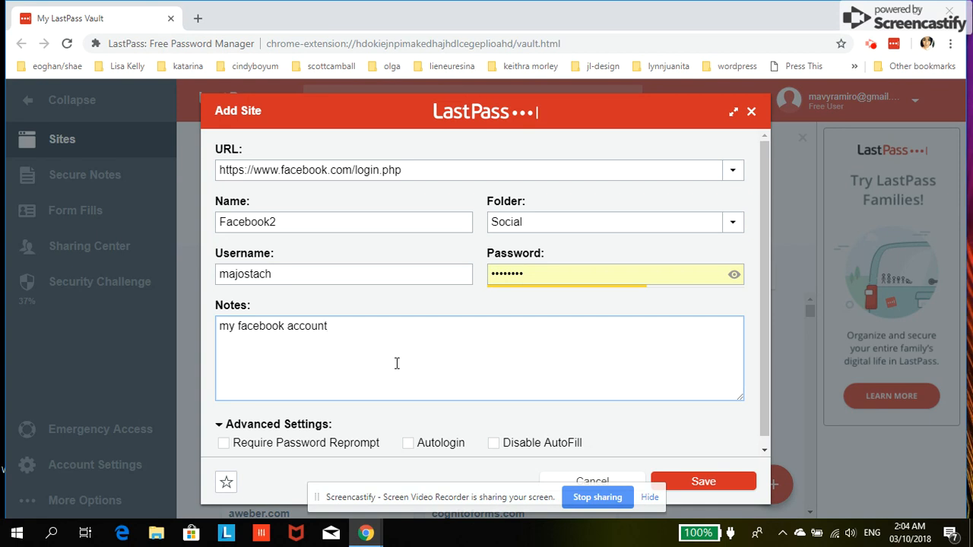
Save the Facebook2 entry and launch it in a new tab
click(700, 487)
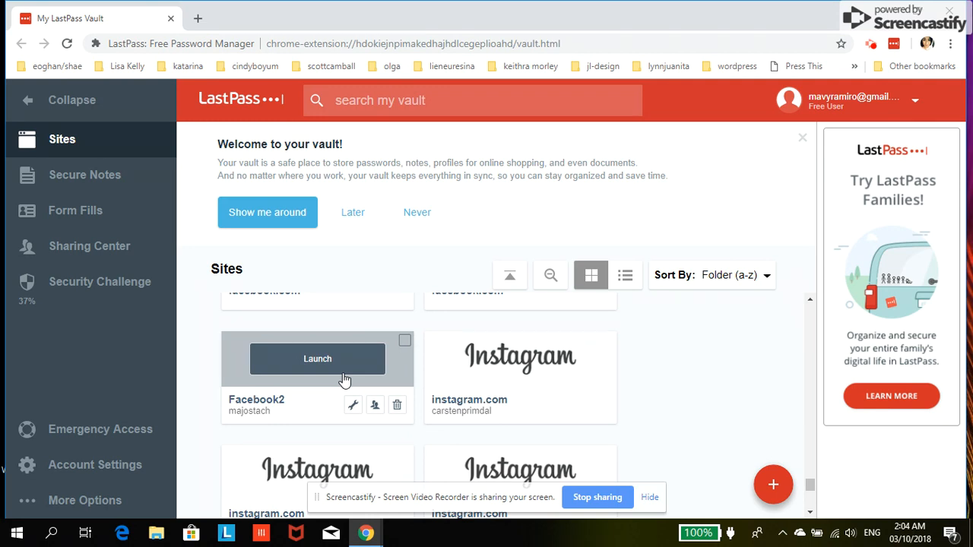
click(317, 359)
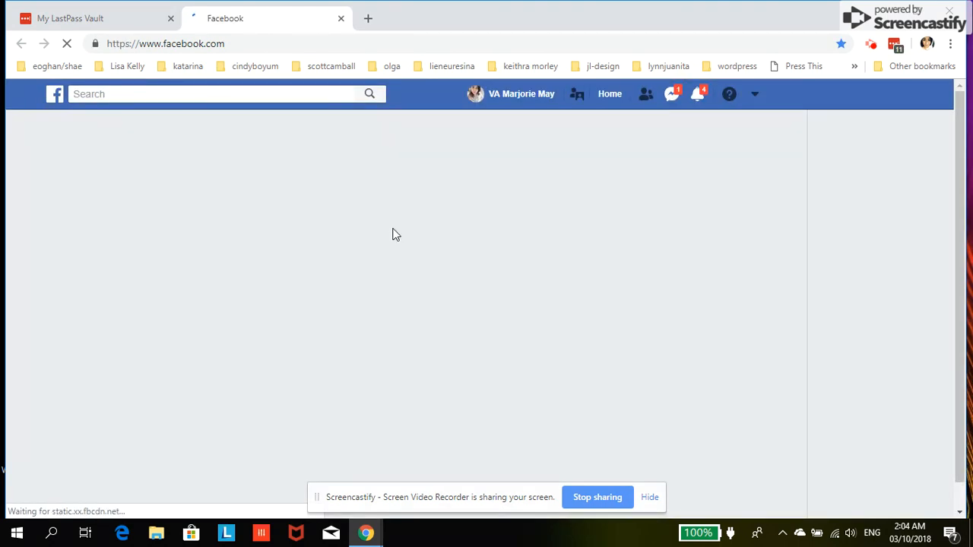
Check the Facebook news feed tab, then return to the vault and open Form Fills
click(96, 18)
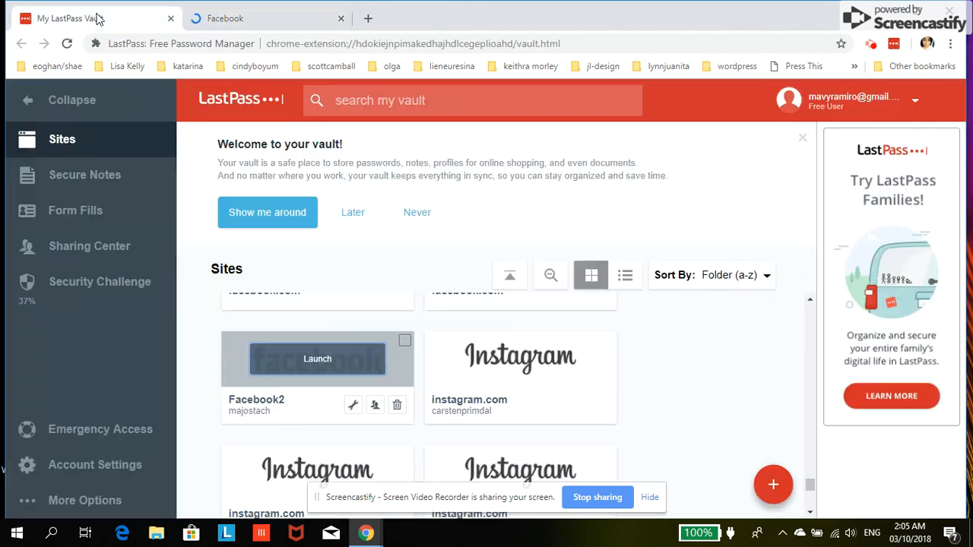
mouse_move(559, 416)
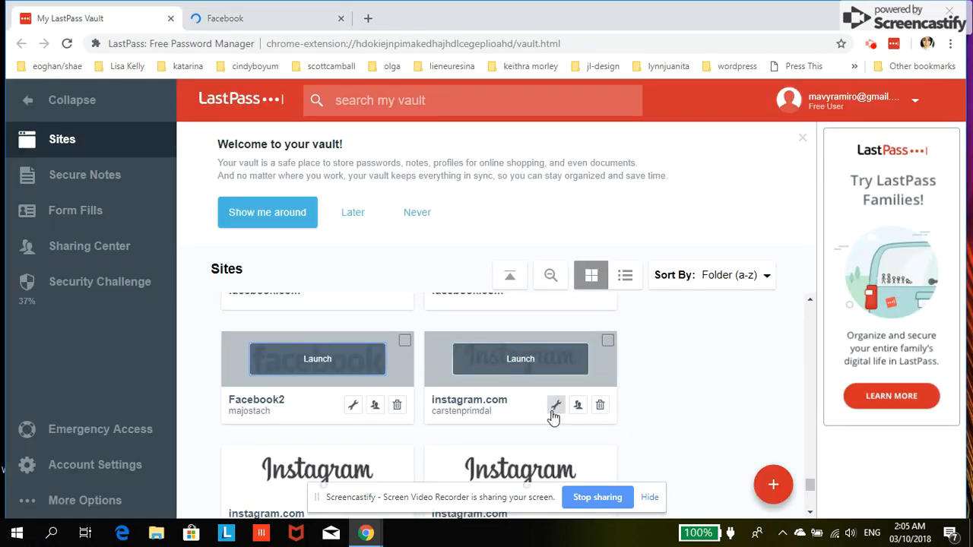
click(219, 17)
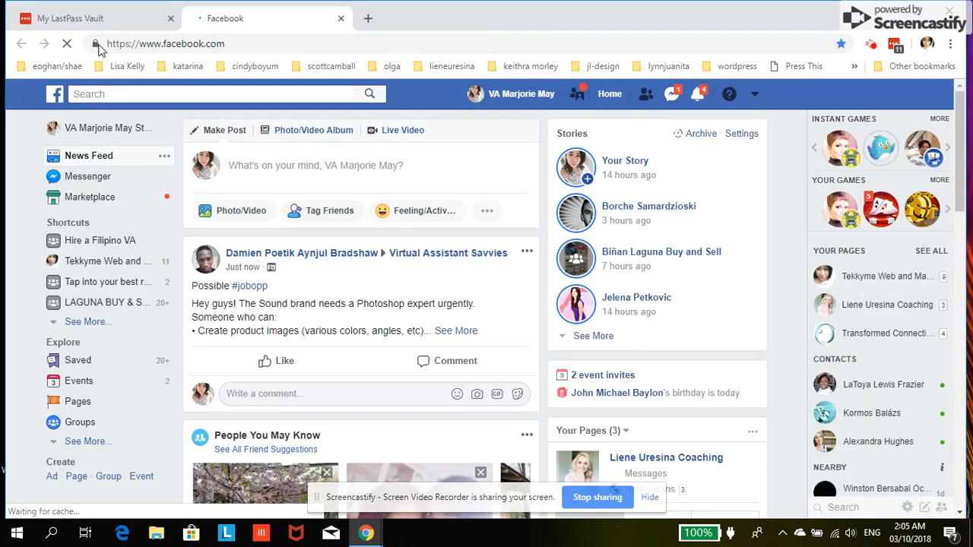
click(48, 27)
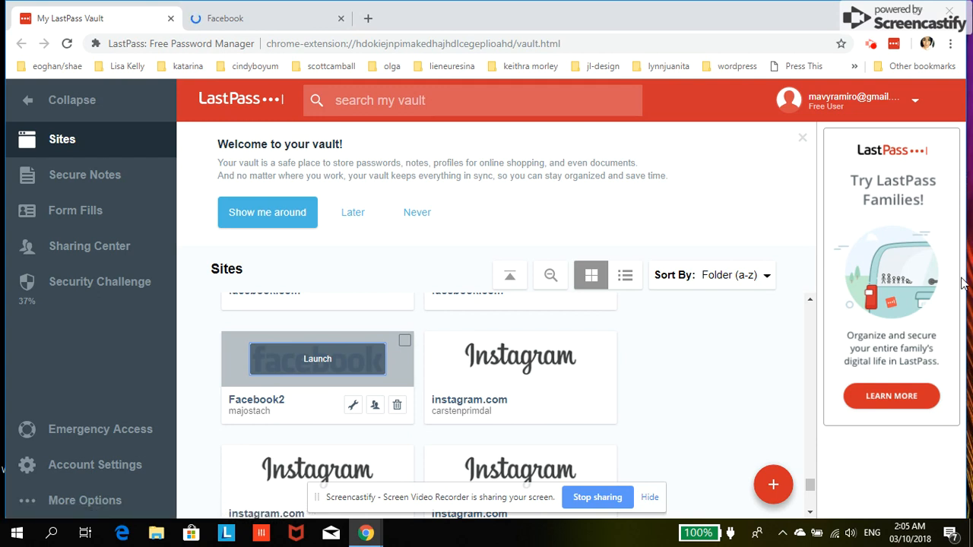
click(86, 201)
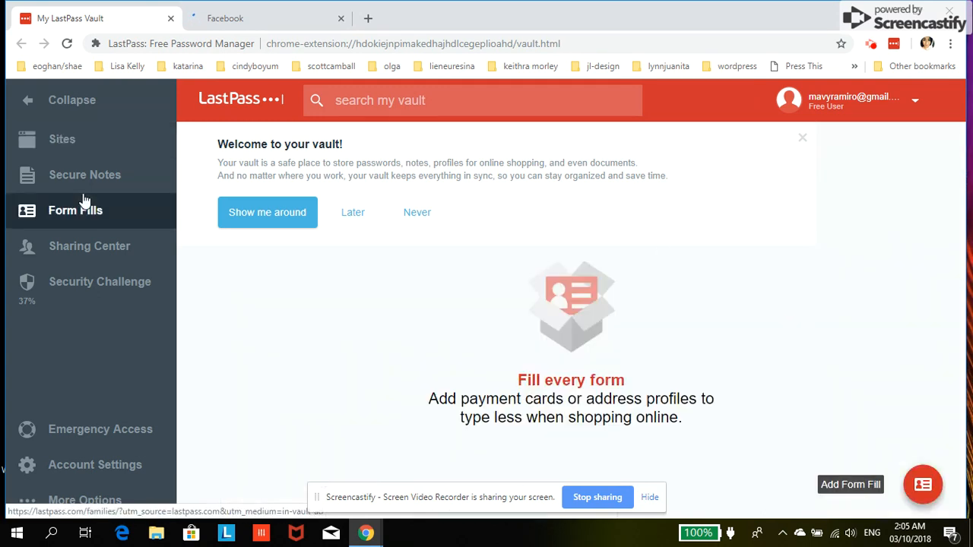
Browse Secure Notes, Form Fills and the Sharing Center, ending on the empty Secure Notes section
click(85, 178)
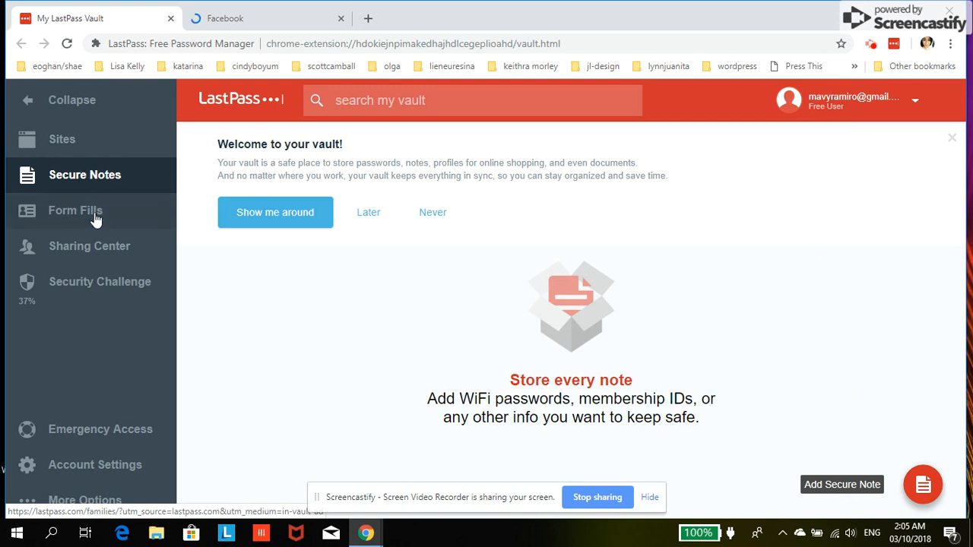
click(96, 219)
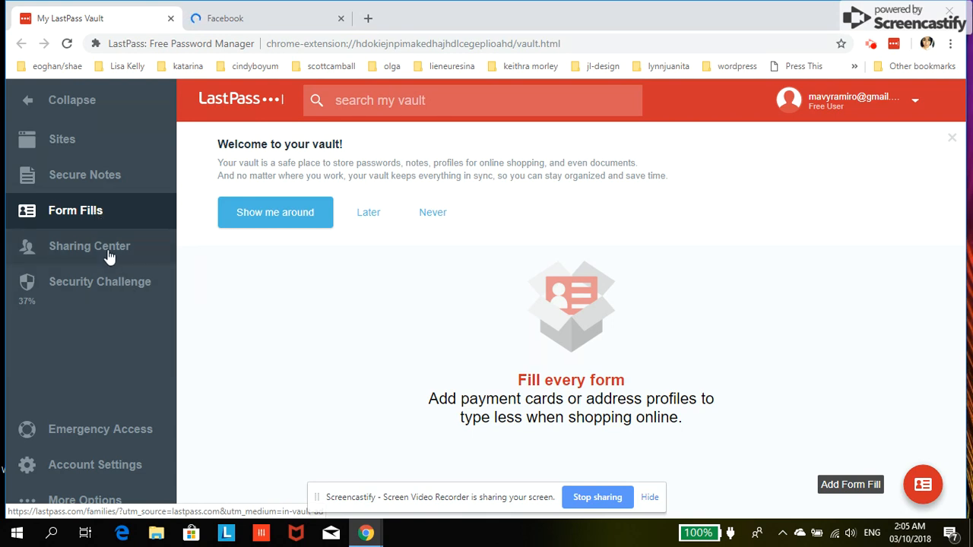
click(109, 258)
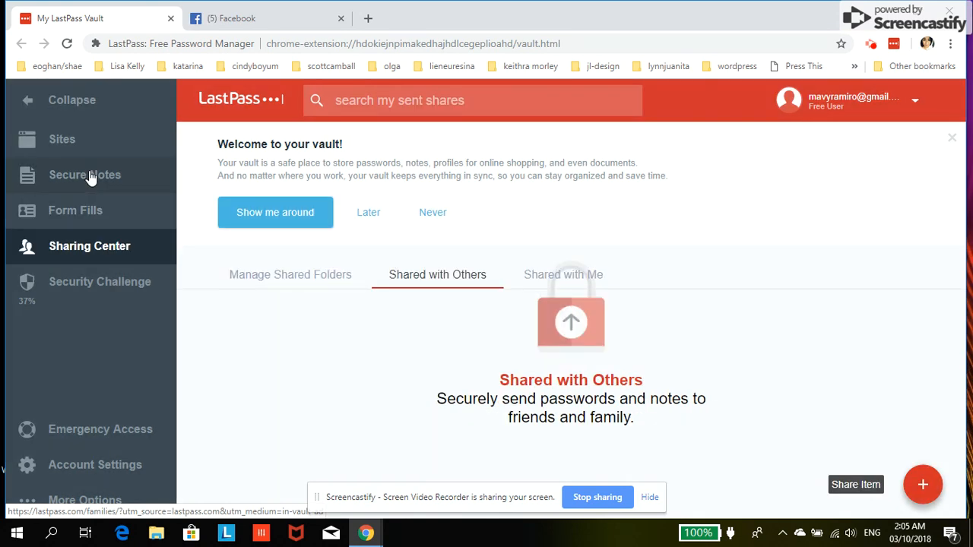
click(90, 176)
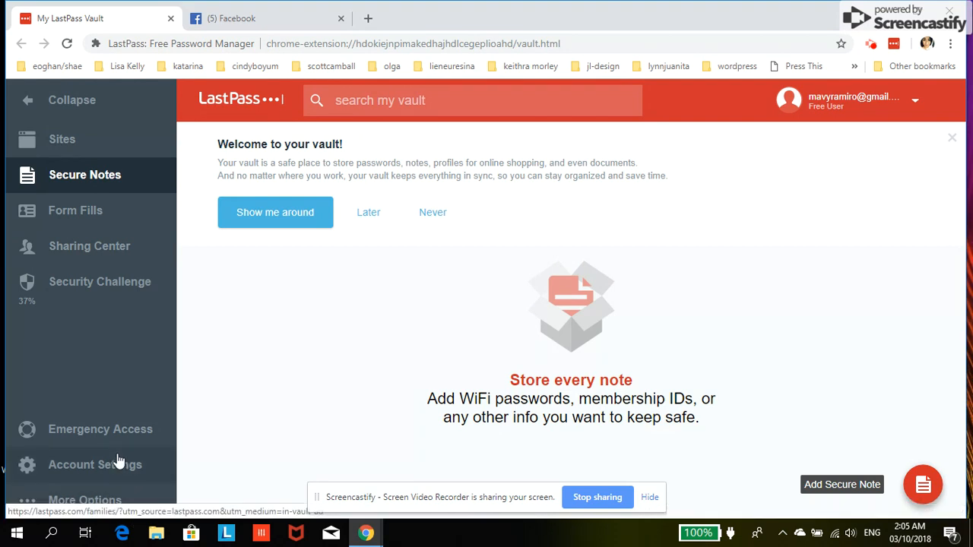
click(123, 512)
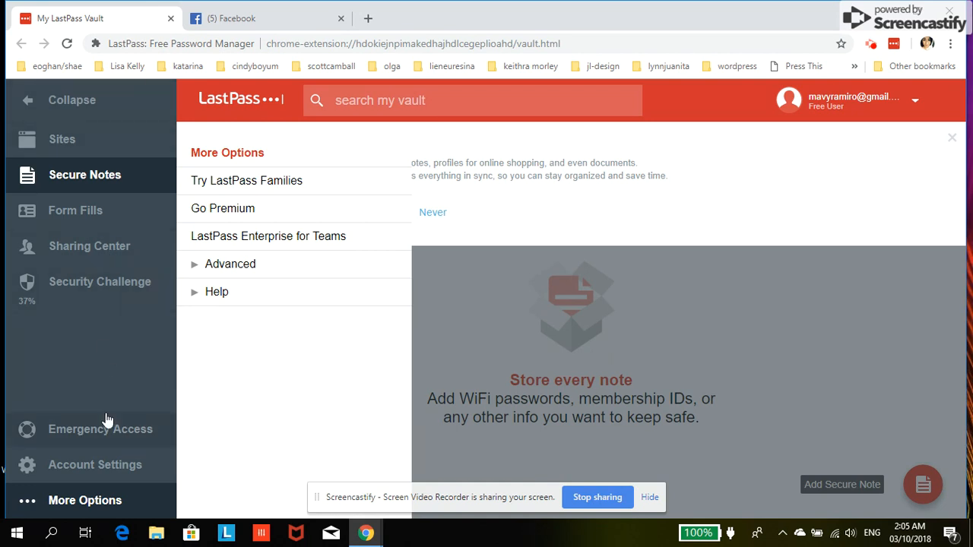
click(96, 351)
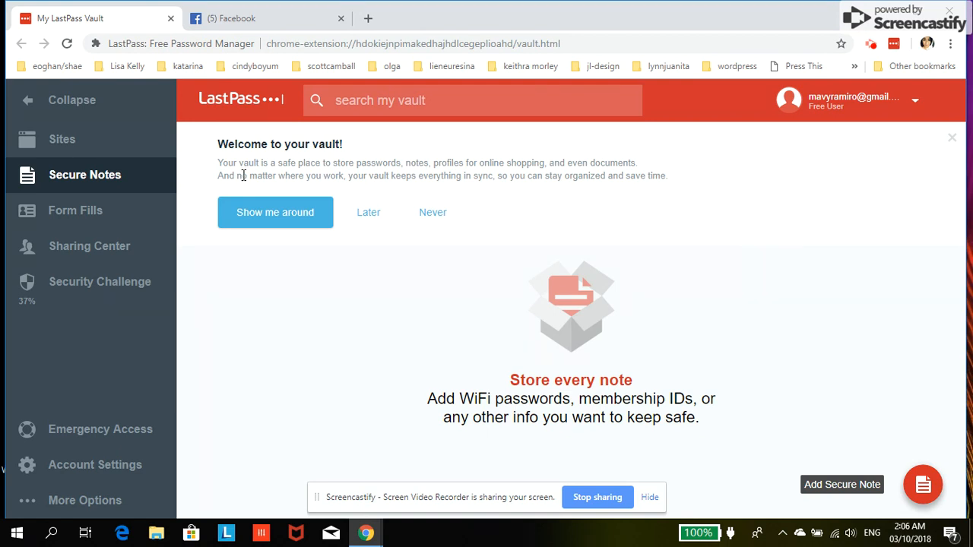
click(95, 145)
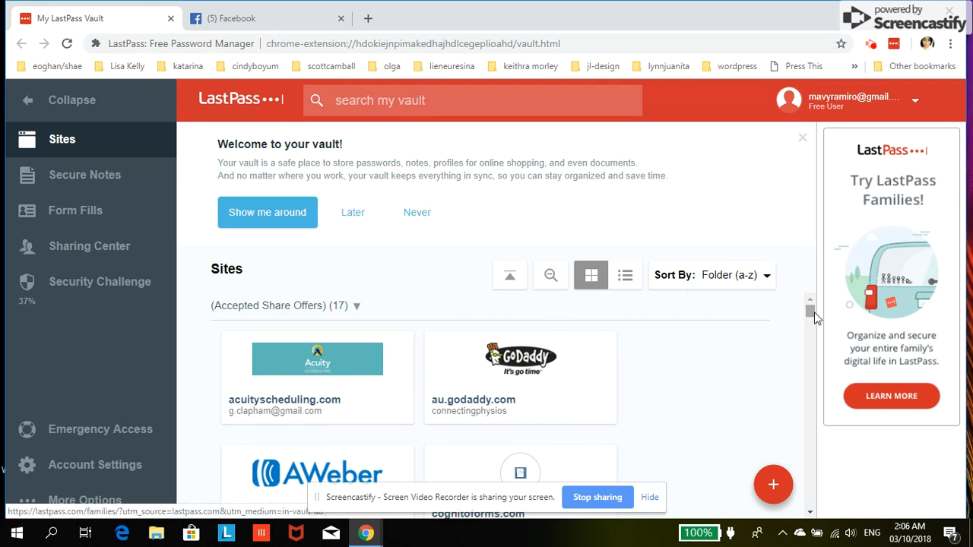
Collapse and re-expand Accepted Share Offers, then scroll down to the Email group's google.com logins
drag(811, 315, 810, 309)
click(357, 313)
click(357, 313)
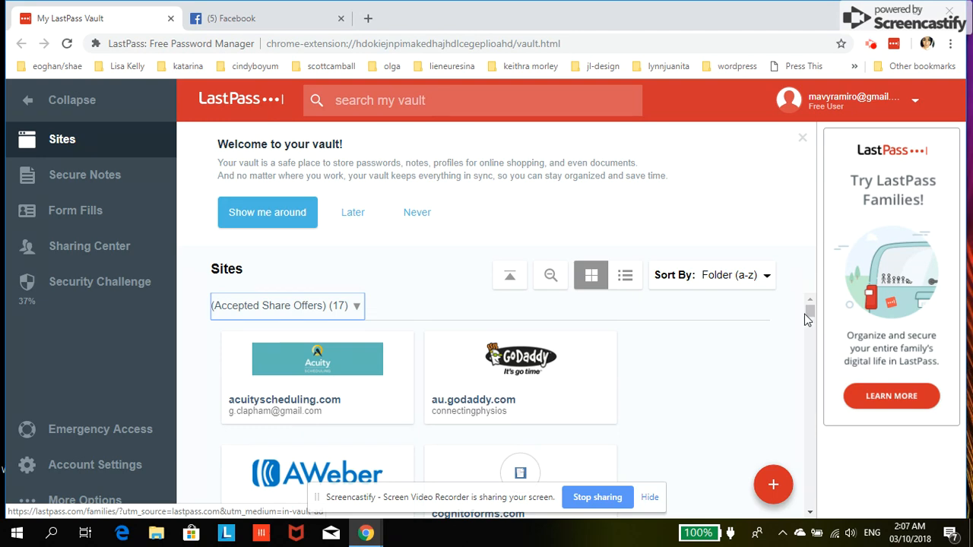
drag(810, 314, 801, 452)
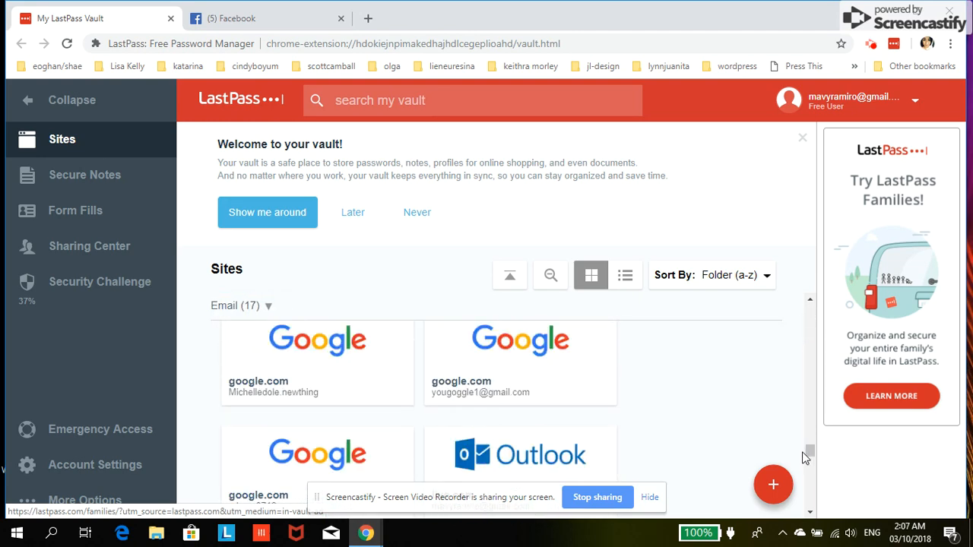
mouse_move(373, 372)
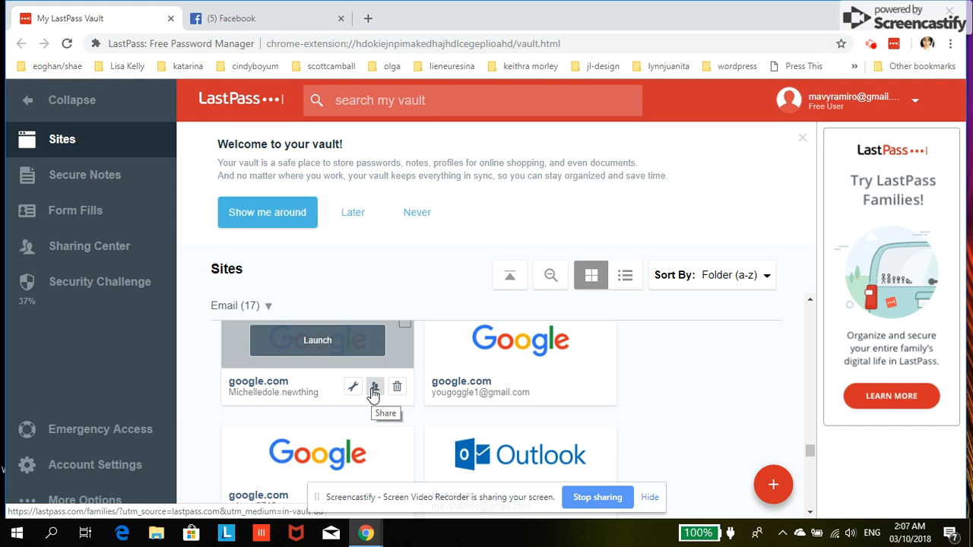
Share the first google.com login with the last saved recipient address, then back out of the dialog
click(373, 389)
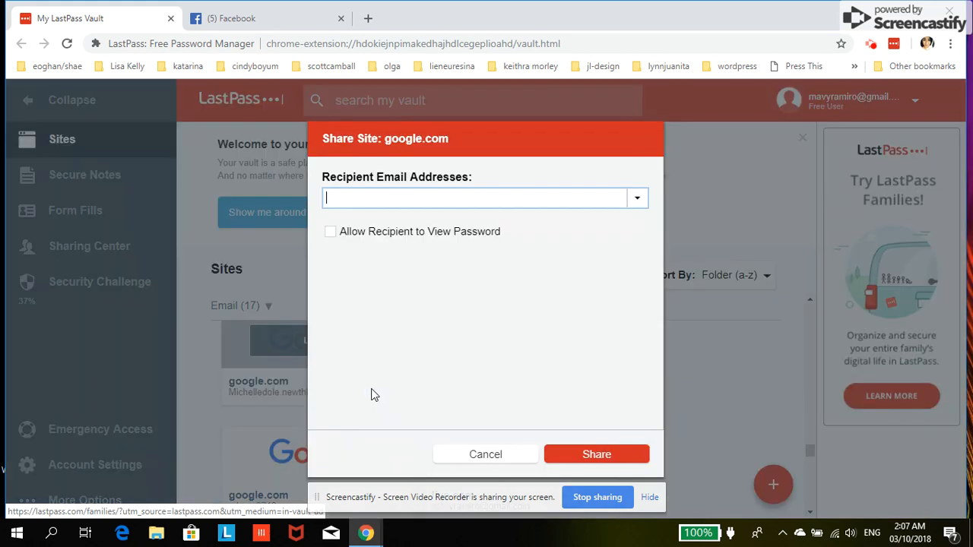
click(463, 203)
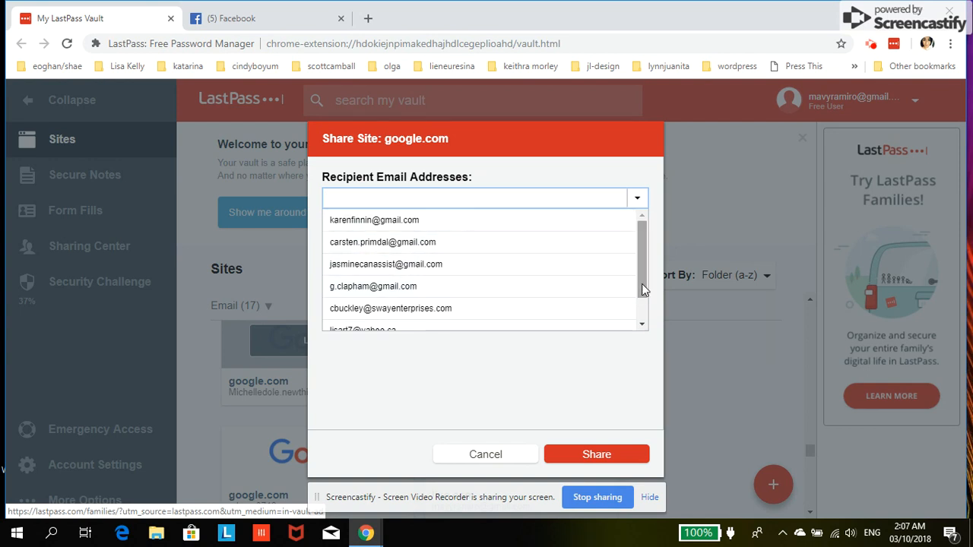
drag(641, 283, 628, 344)
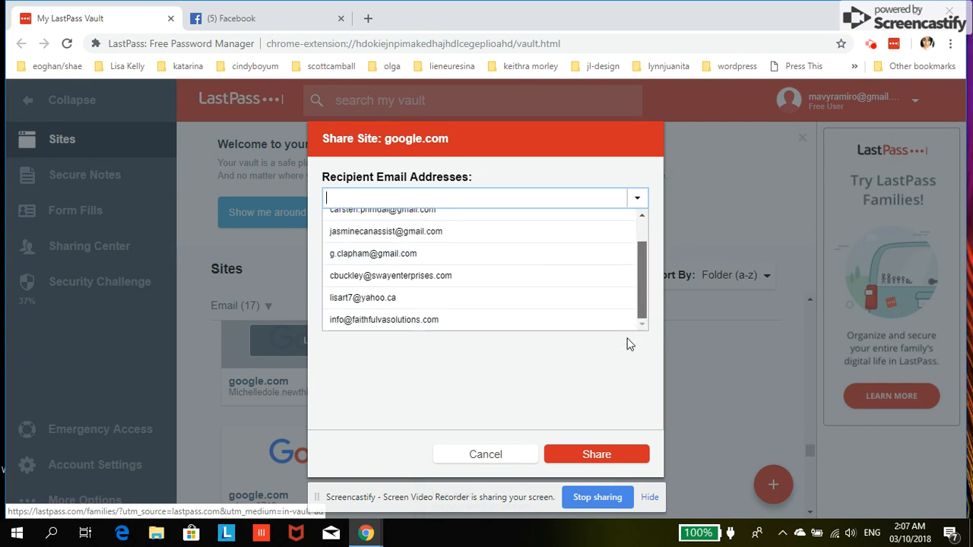
click(481, 320)
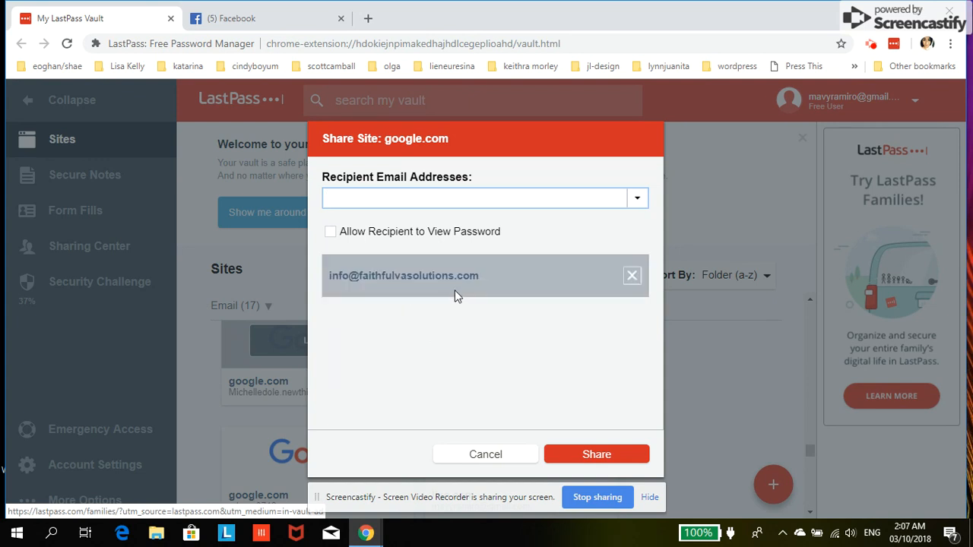
click(549, 456)
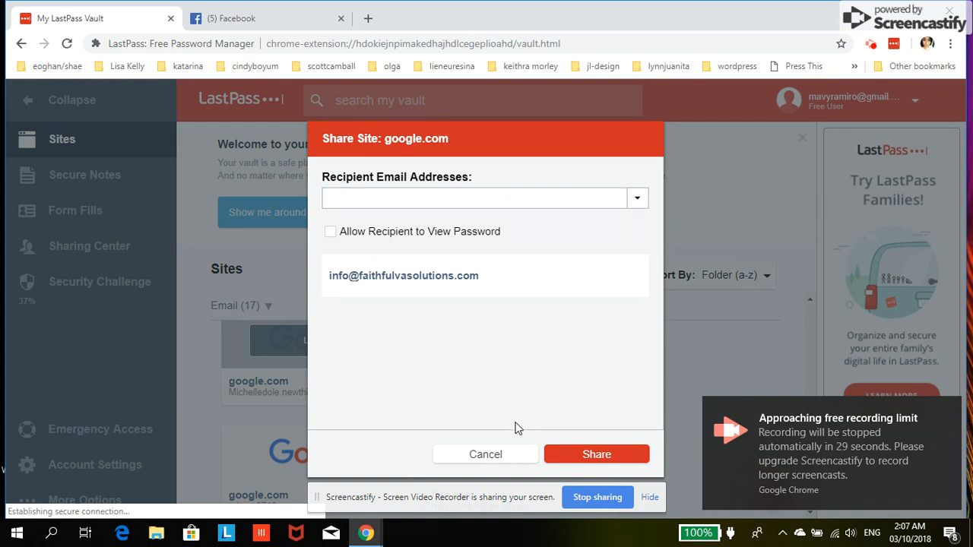
click(506, 454)
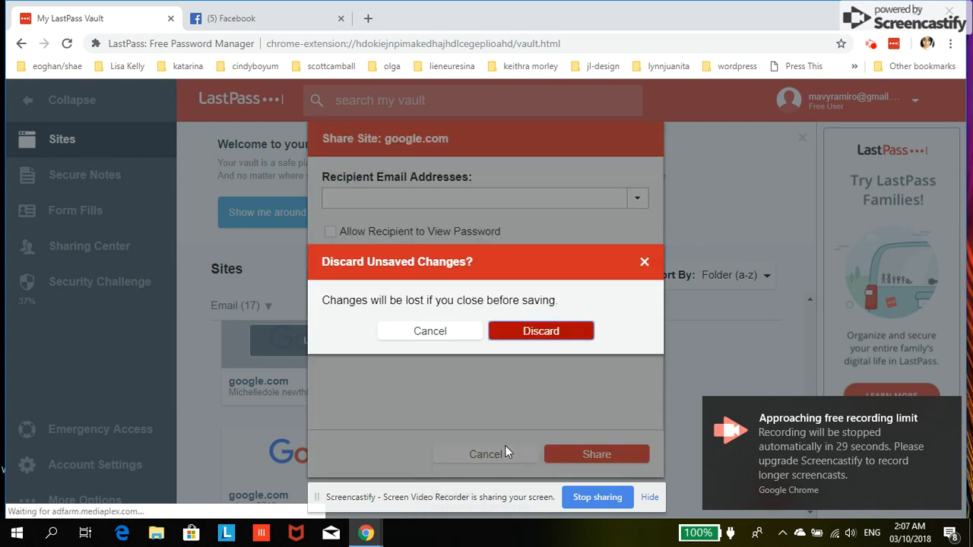